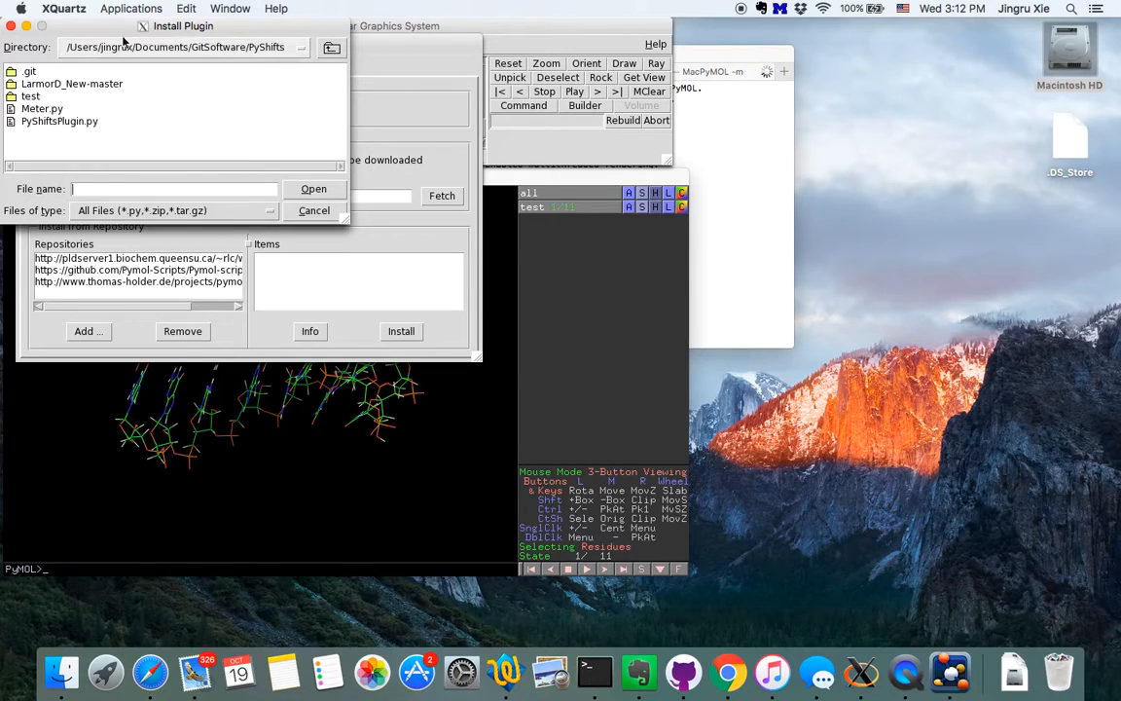
- Install PyShiftsPlugin.py from the PyShifts folder as a new plugin and close the Plugin Manager
double_click(85, 120)
left_click(105, 246)
left_click(162, 100)
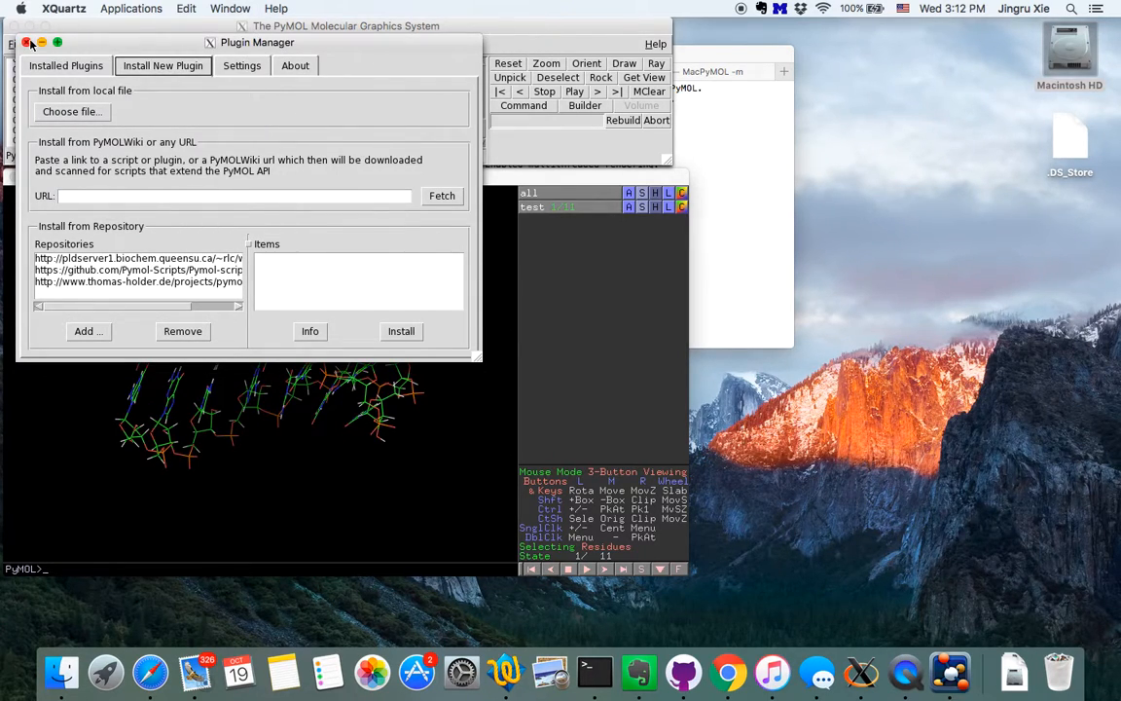
left_click(26, 41)
- Launch the PyShifts plugin and arrange its window beside the molecule viewer
left_click(350, 45)
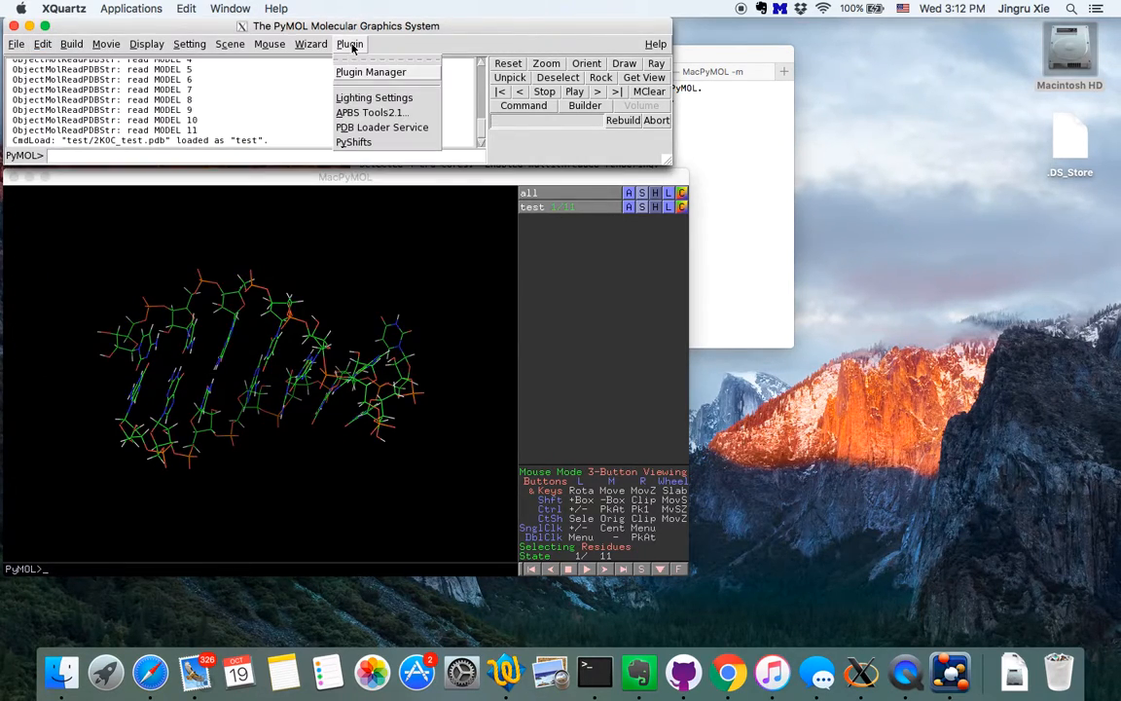
left_click(355, 142)
mouse_move(222, 51)
left_mouse_down()
mouse_move(838, 144)
mouse_move(896, 141)
mouse_move(716, 120)
left_mouse_up()
left_click(389, 185)
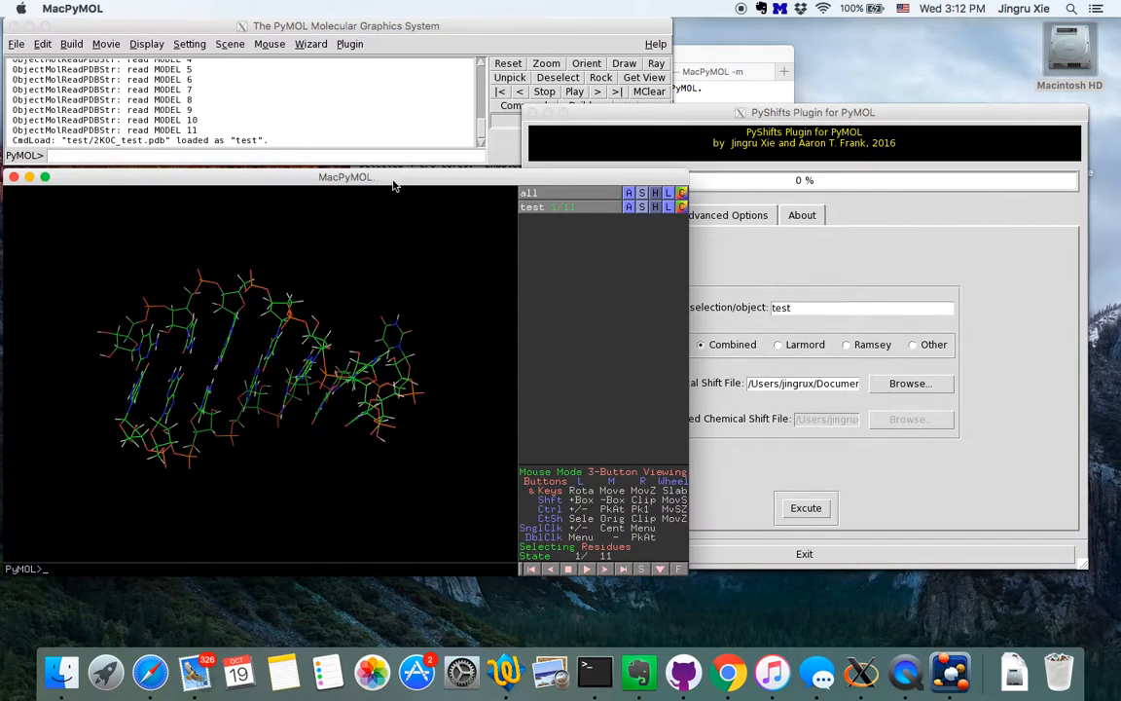
left_click_drag(408, 186, 365, 183)
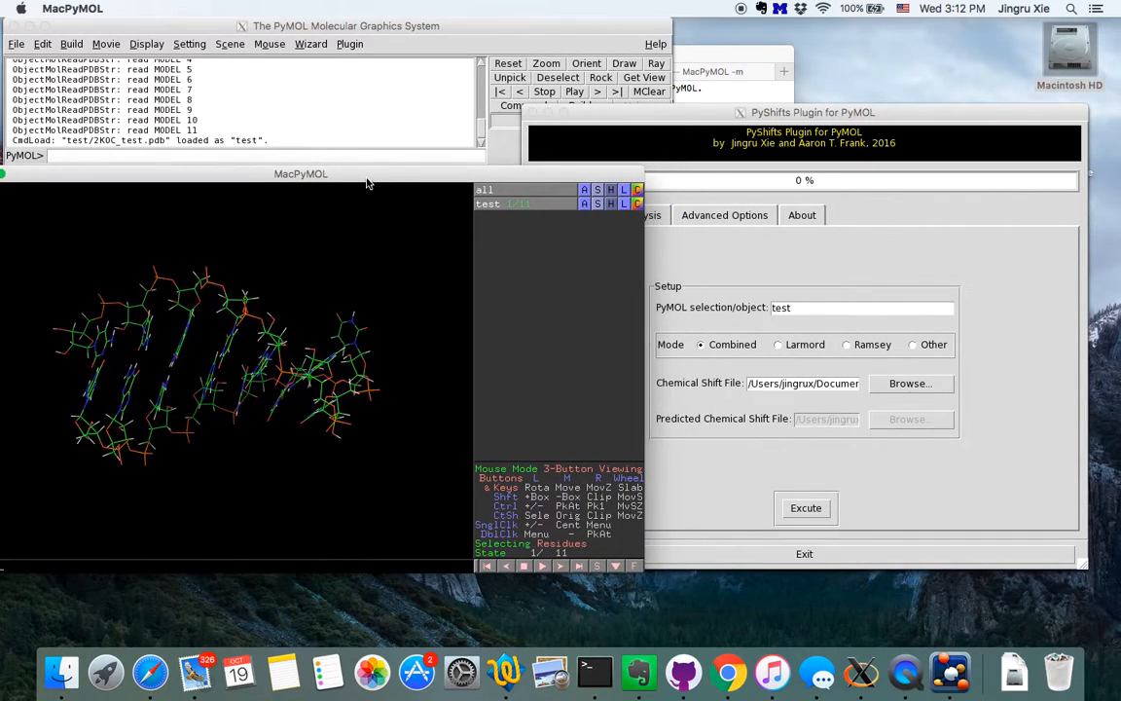
left_click(654, 105)
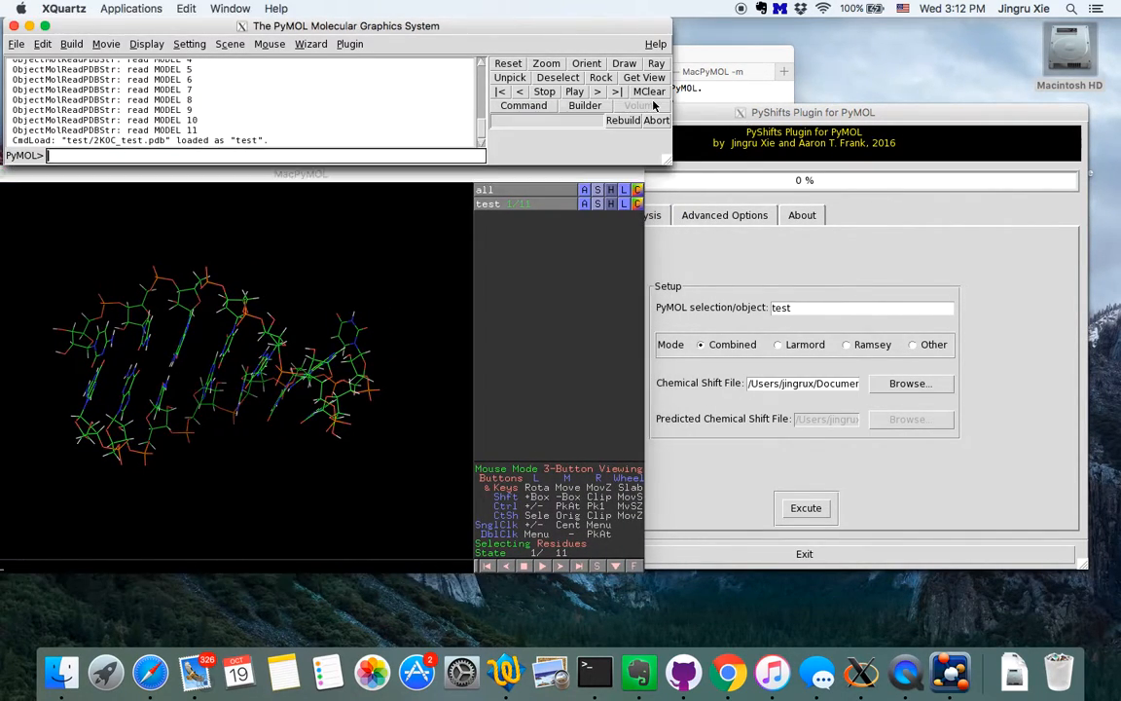
left_click(745, 115)
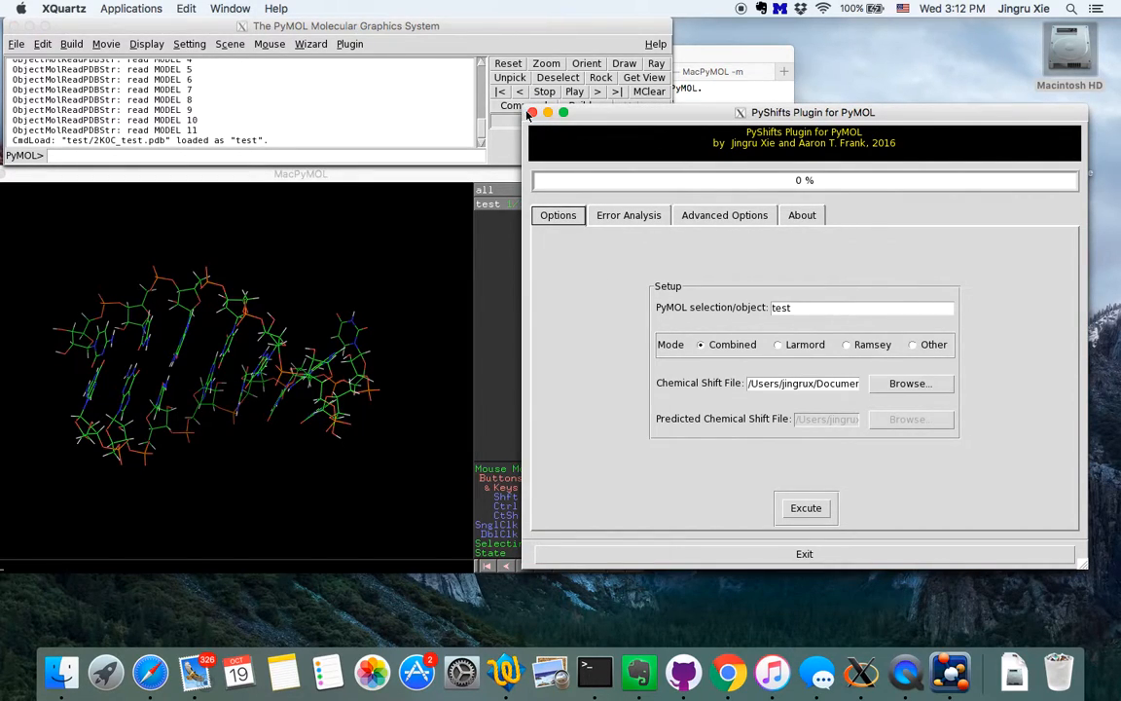
left_click_drag(775, 116, 817, 94)
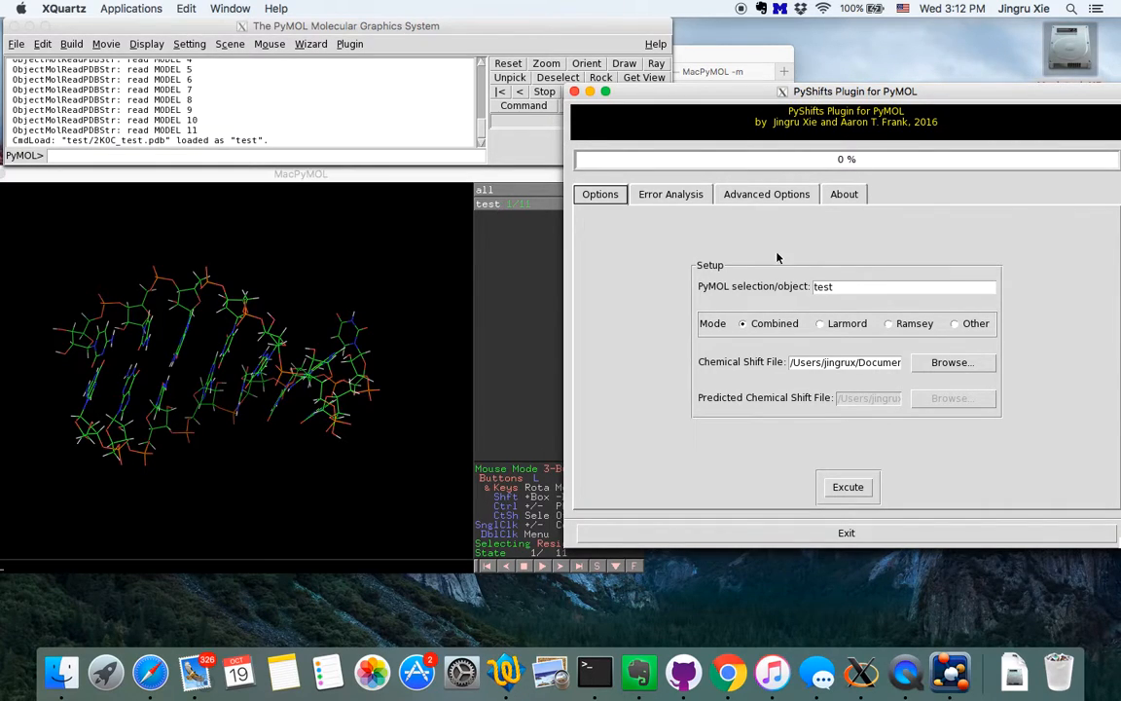
left_click(276, 326)
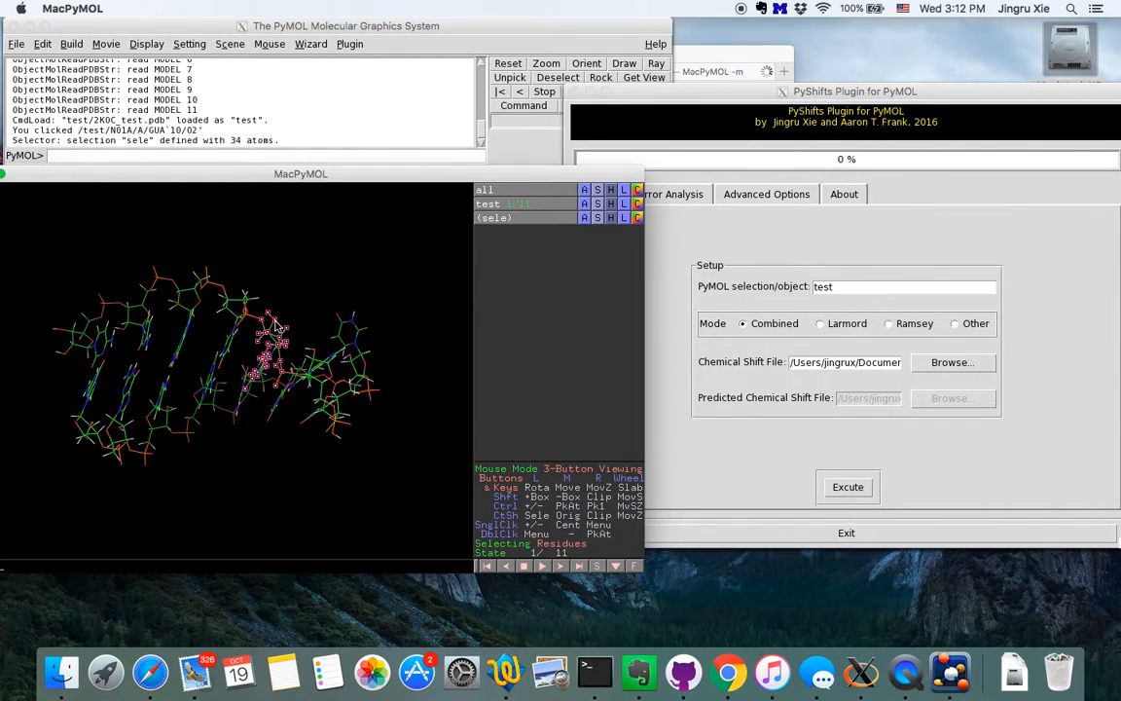
left_click(275, 327)
left_click(884, 443)
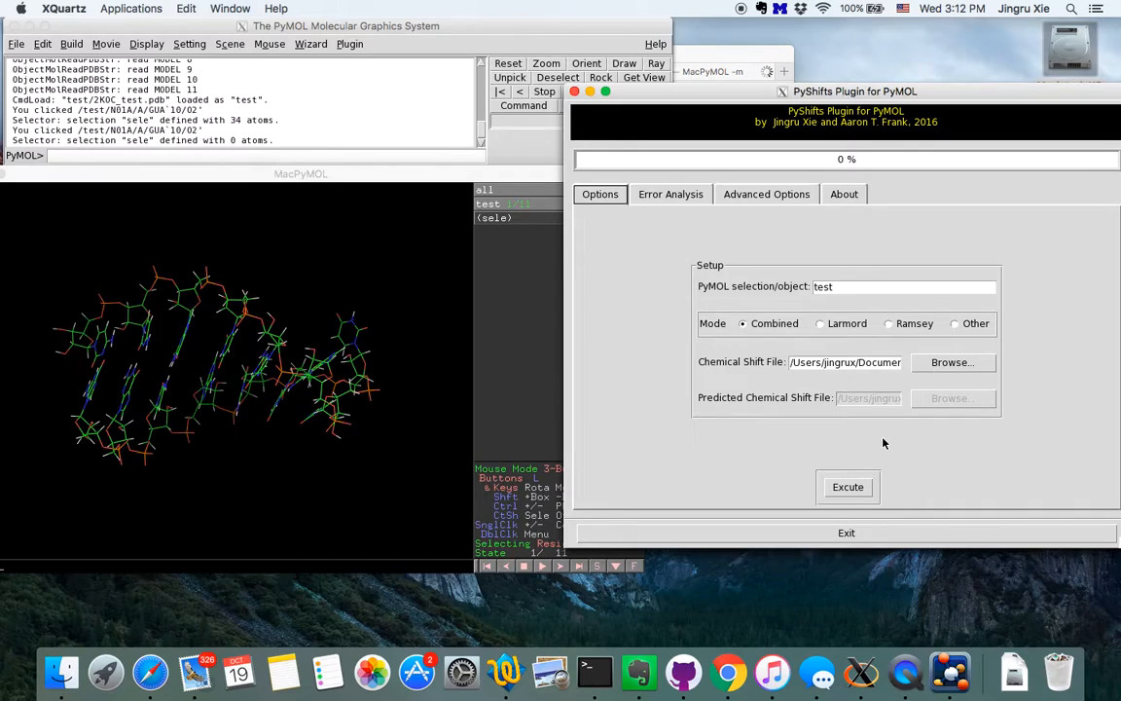
- Check the PyShifts setup fields and execute the chemical shift calculation for object test in Combined mode
mouse_move(822, 324)
mouse_move(824, 366)
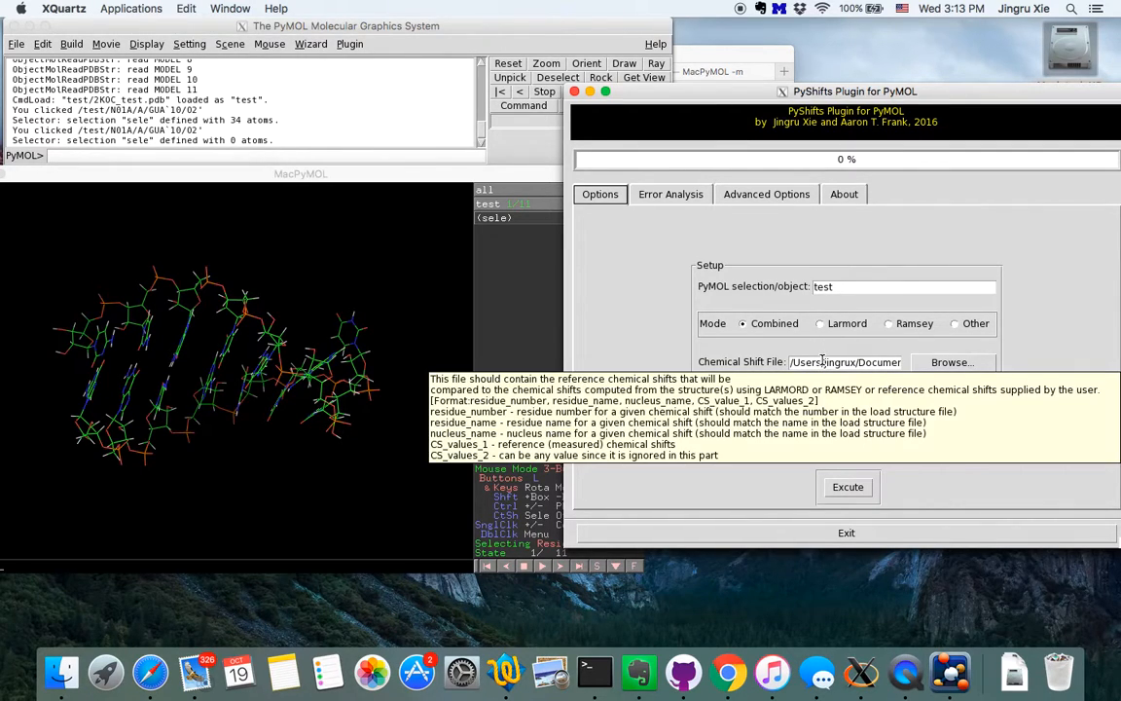
mouse_move(846, 399)
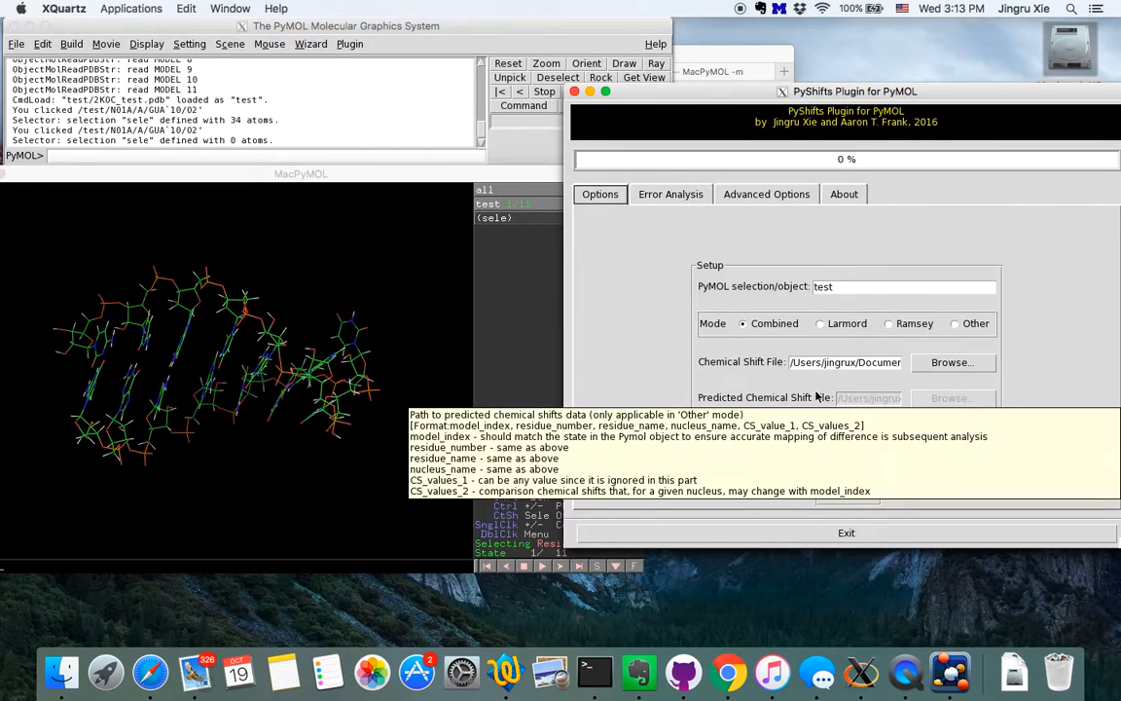
left_click(848, 488)
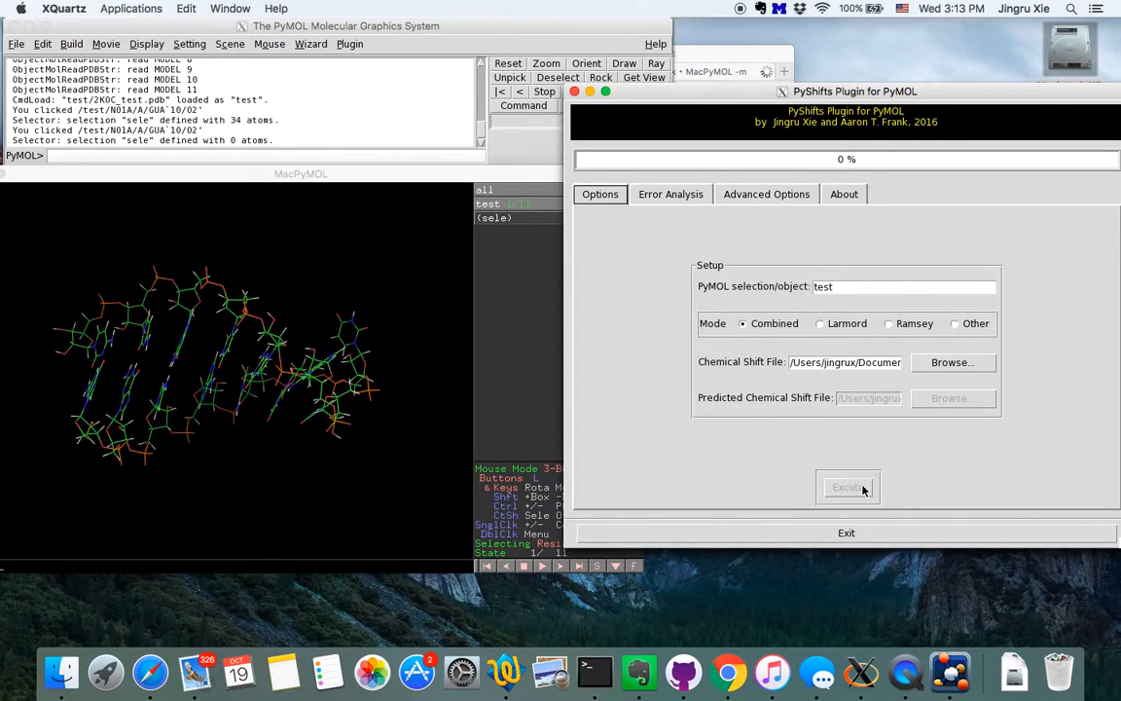
- Follow the Larmord and Ramsey runs in the terminal, the molecule viewer and the plugin's progress bar
left_click(698, 54)
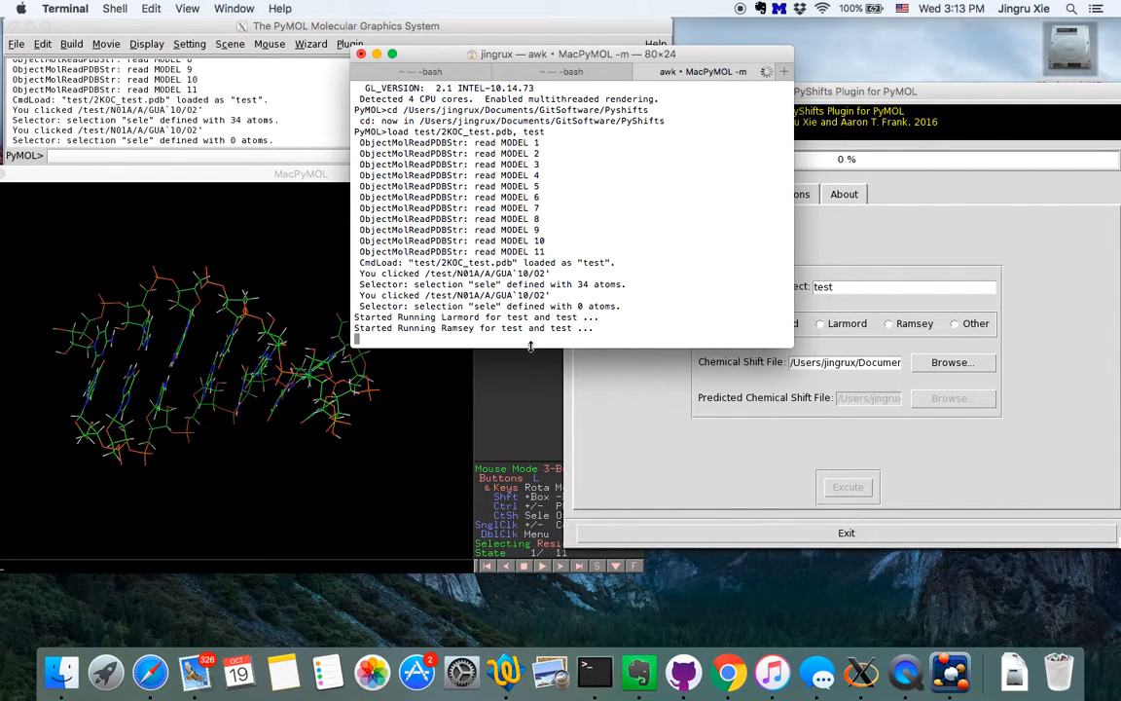
left_click(507, 365)
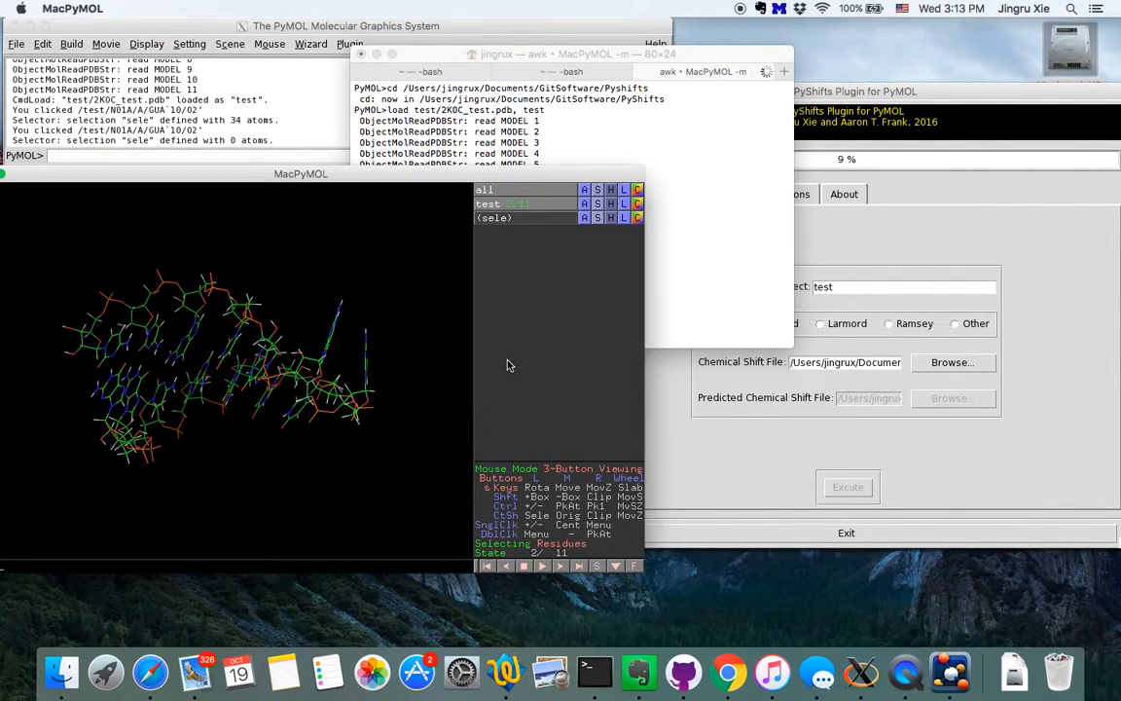
left_click(666, 182)
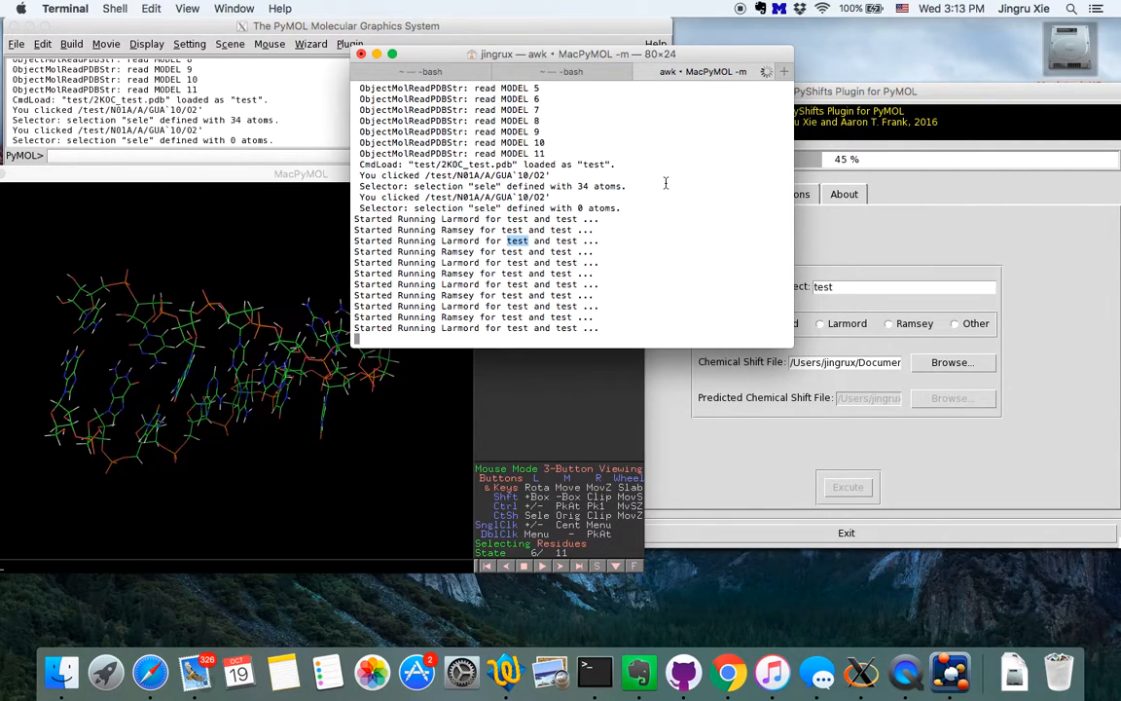
left_click(550, 382)
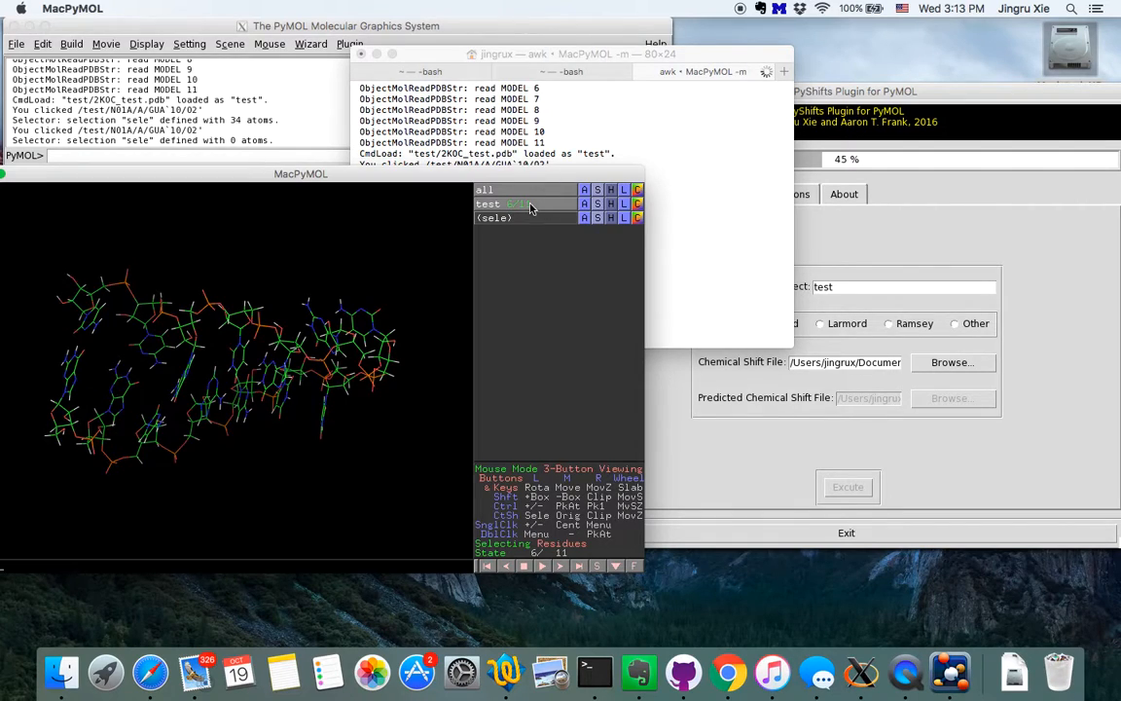
left_click(917, 233)
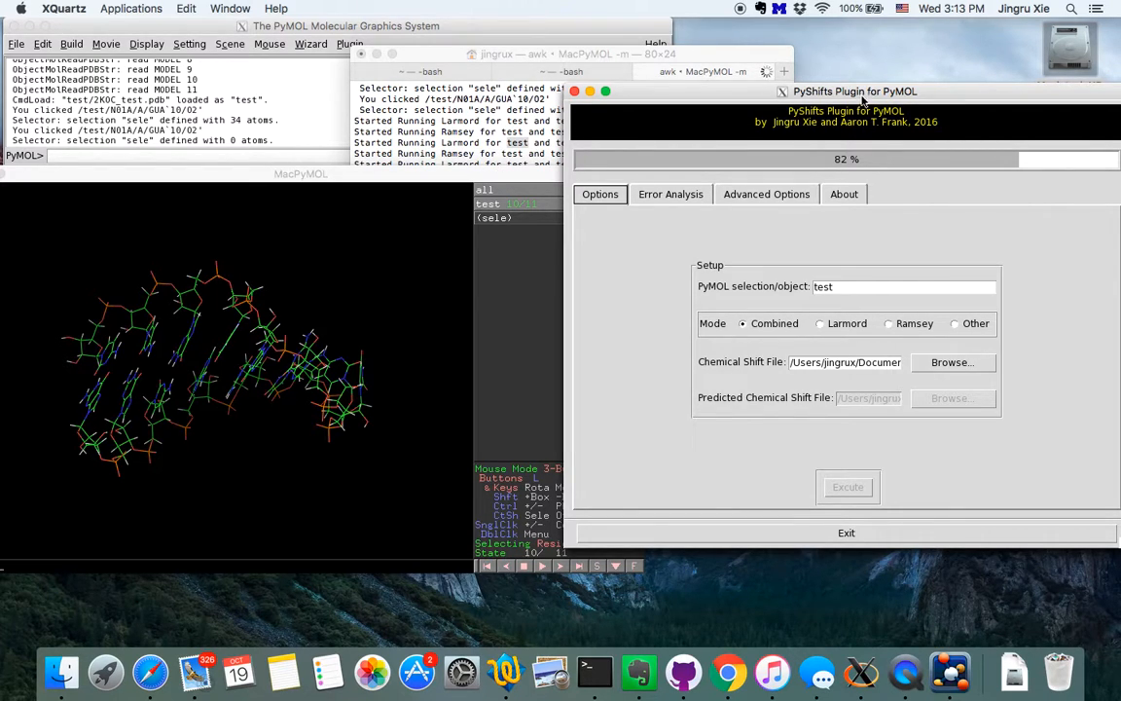
mouse_move(862, 98)
left_mouse_down()
mouse_move(765, 83)
mouse_move(847, 92)
left_mouse_up()
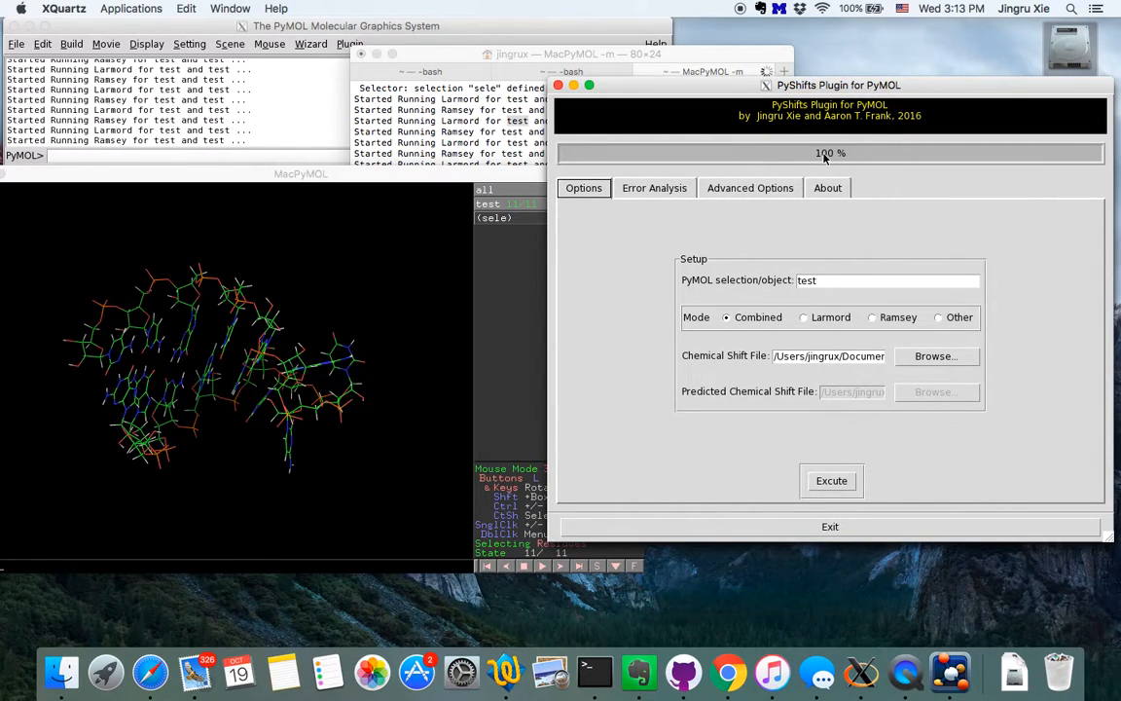
- Compare the measured and predicted shifts in Error Analysis for all nuclei with the MAE metric
left_click(681, 188)
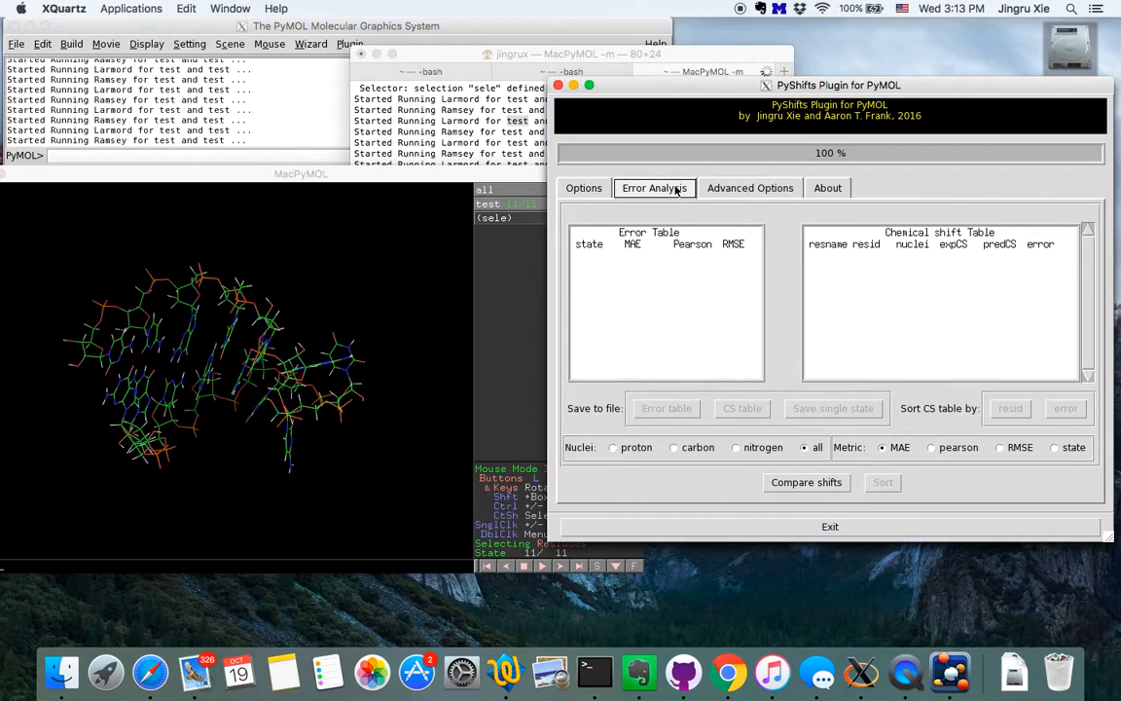
left_click(476, 143)
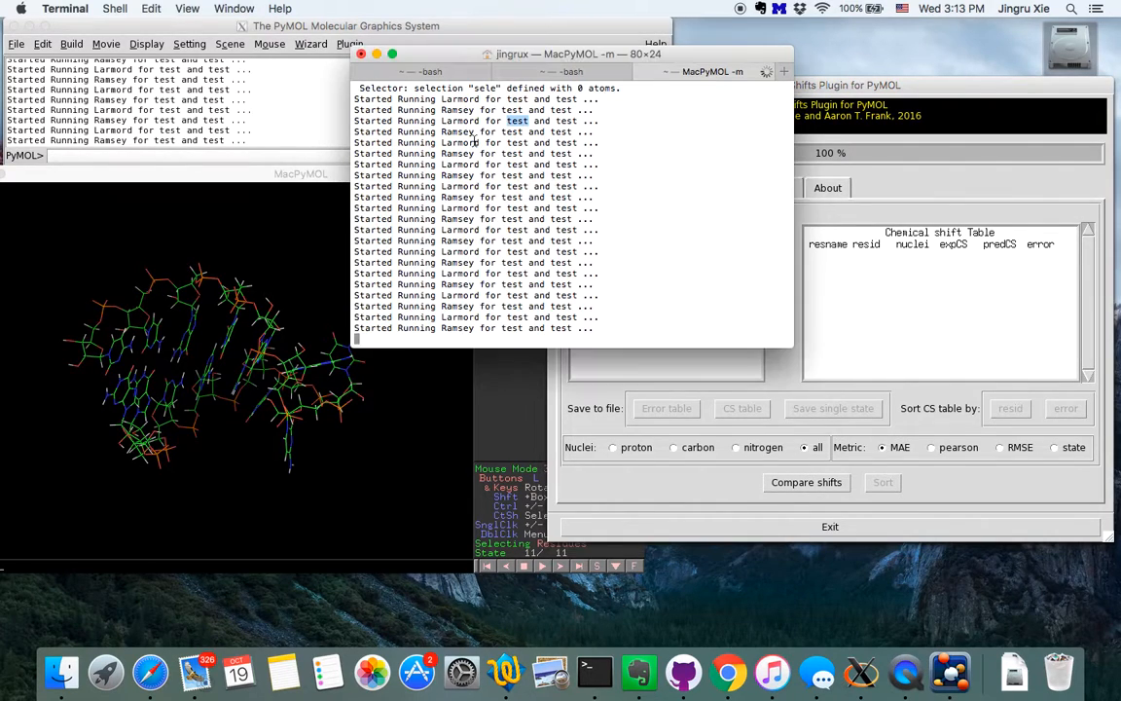
left_click(494, 391)
left_click(910, 185)
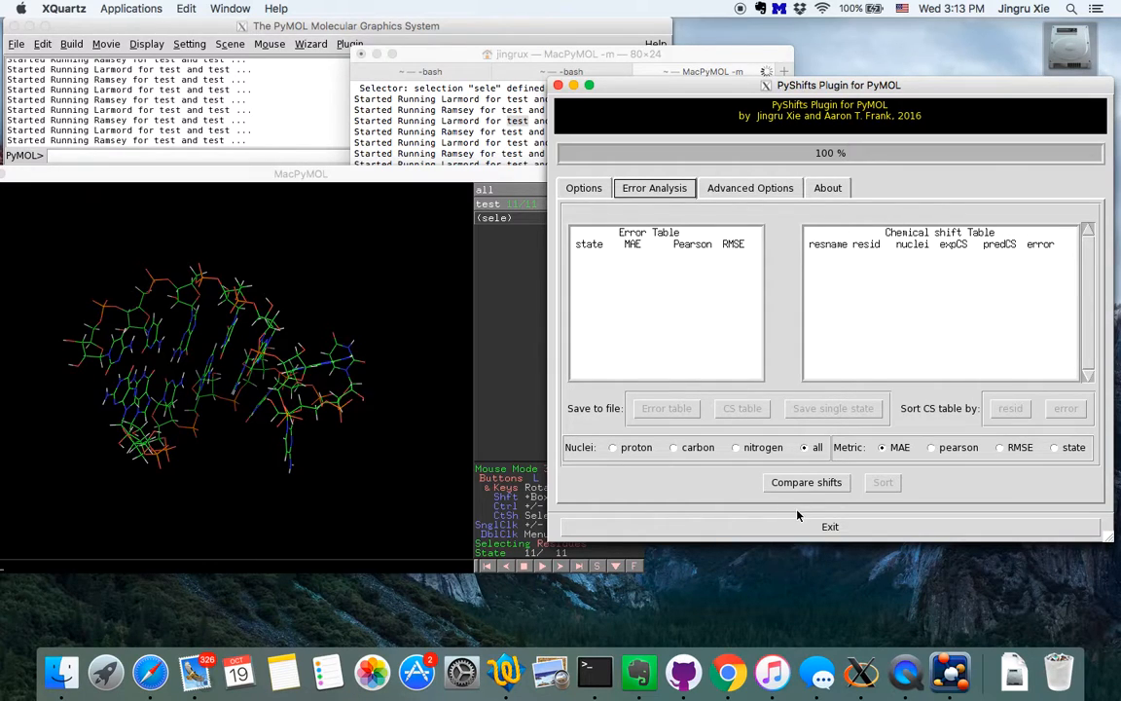
left_click(818, 484)
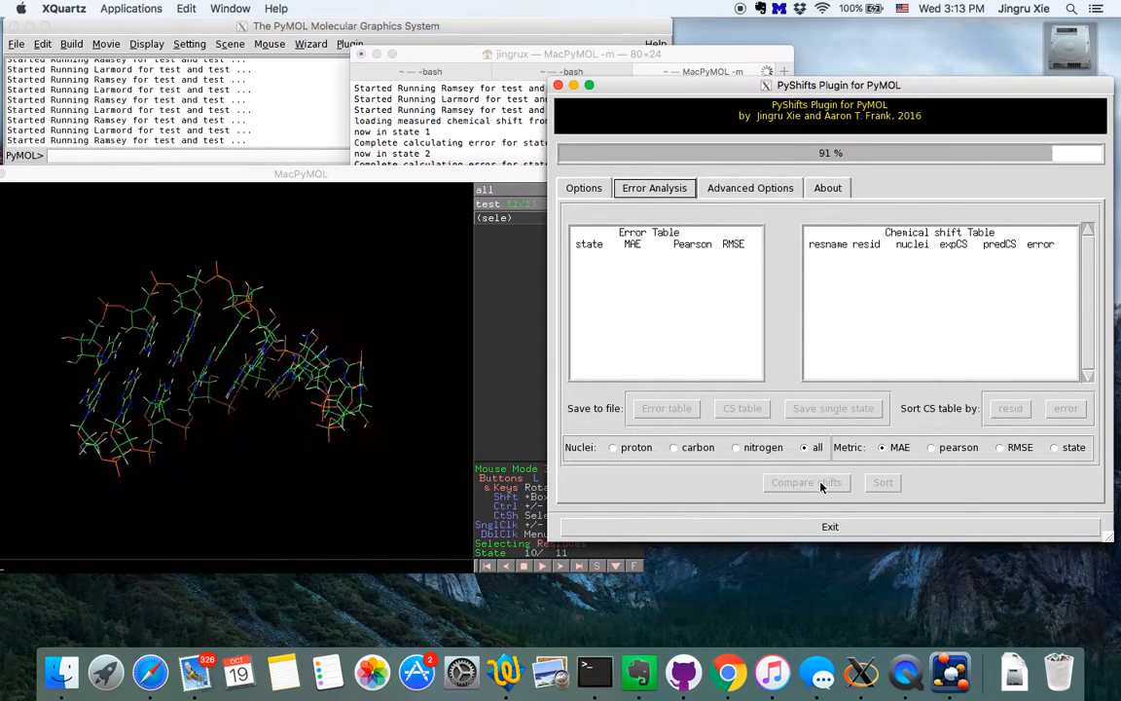
- Reposition the molecule viewer and examine the grid of models alongside the error table
left_click(408, 176)
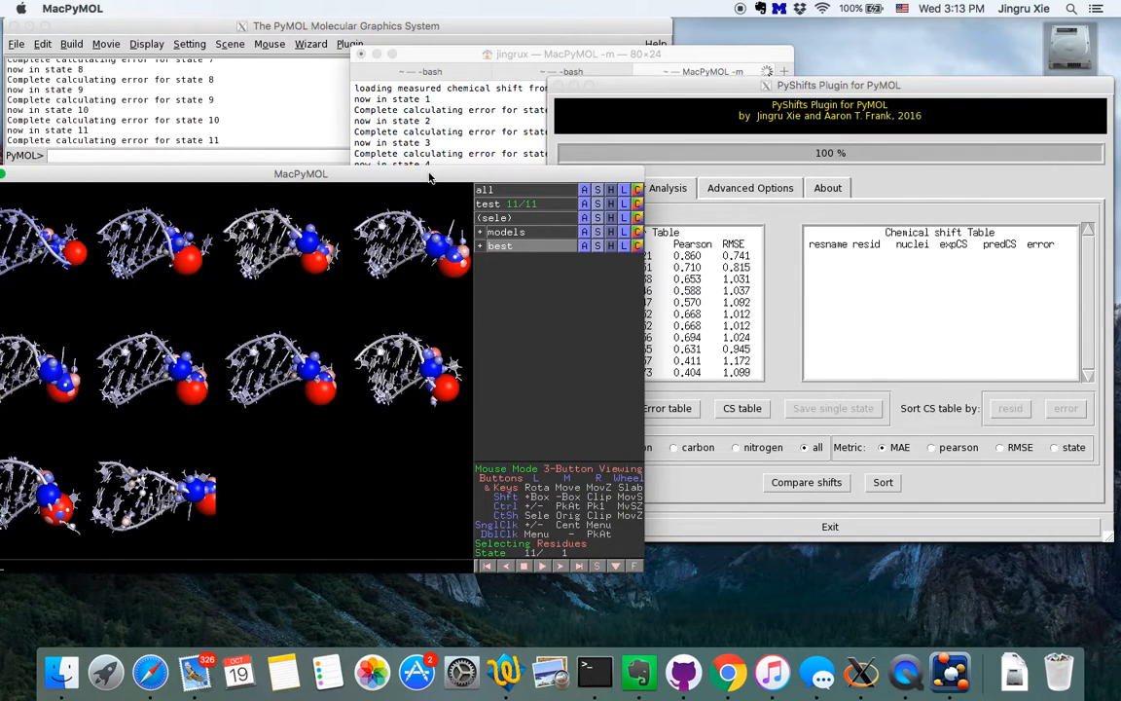
left_click_drag(350, 175, 396, 137)
left_click(742, 175)
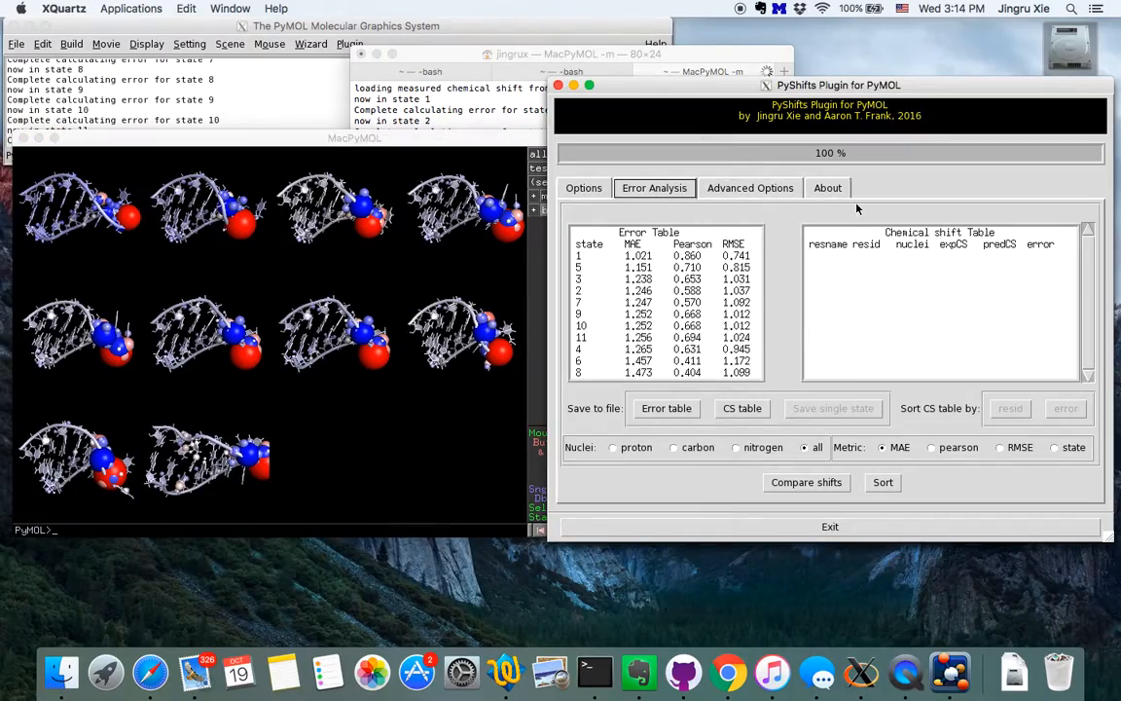
left_click(379, 278)
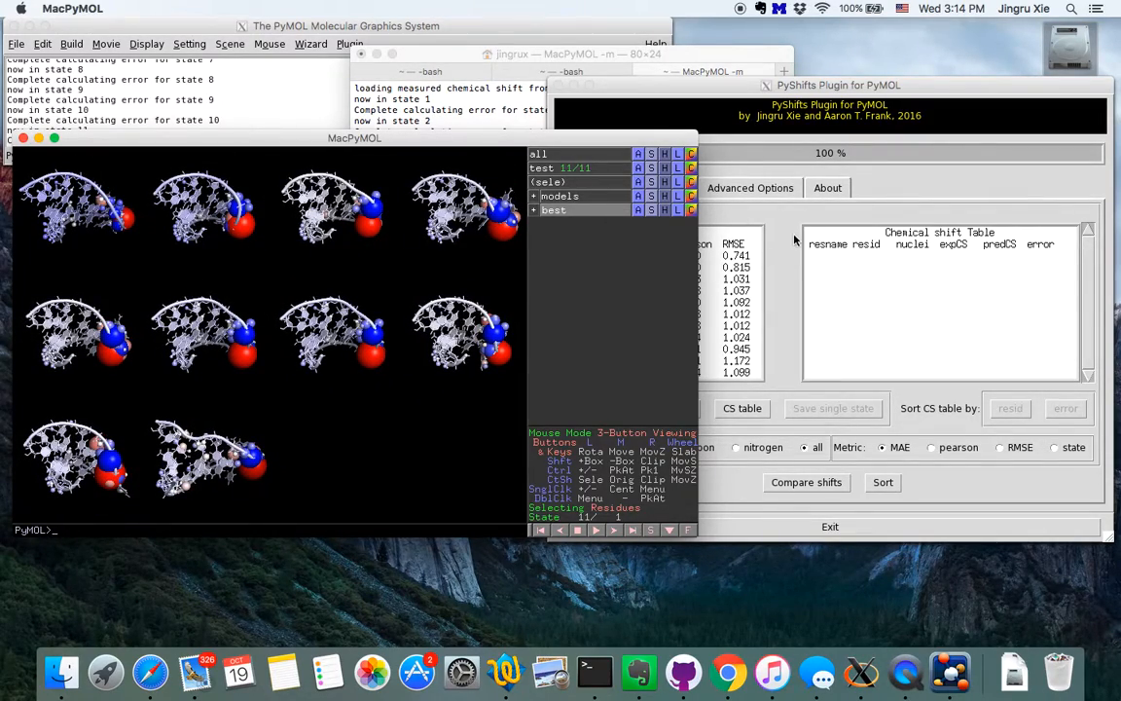
left_click(714, 211)
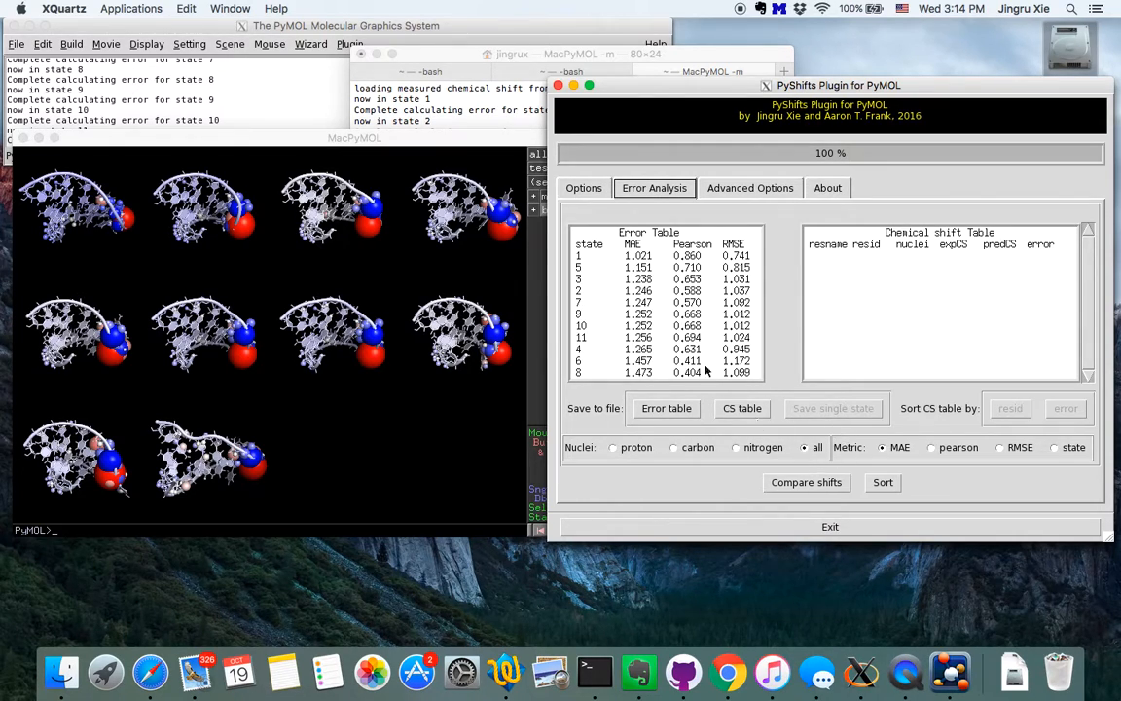
- Expand the best group and hide the models best_6, best_4, best_11, best_10 and best_9
left_click(491, 229)
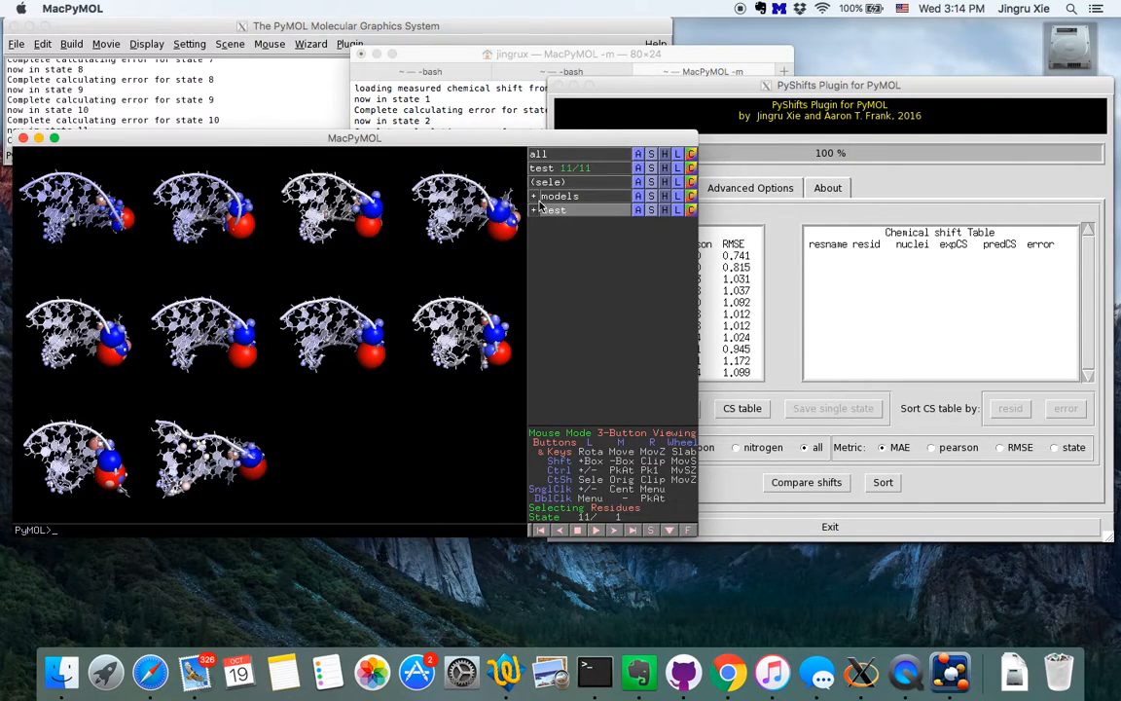
left_click(534, 211)
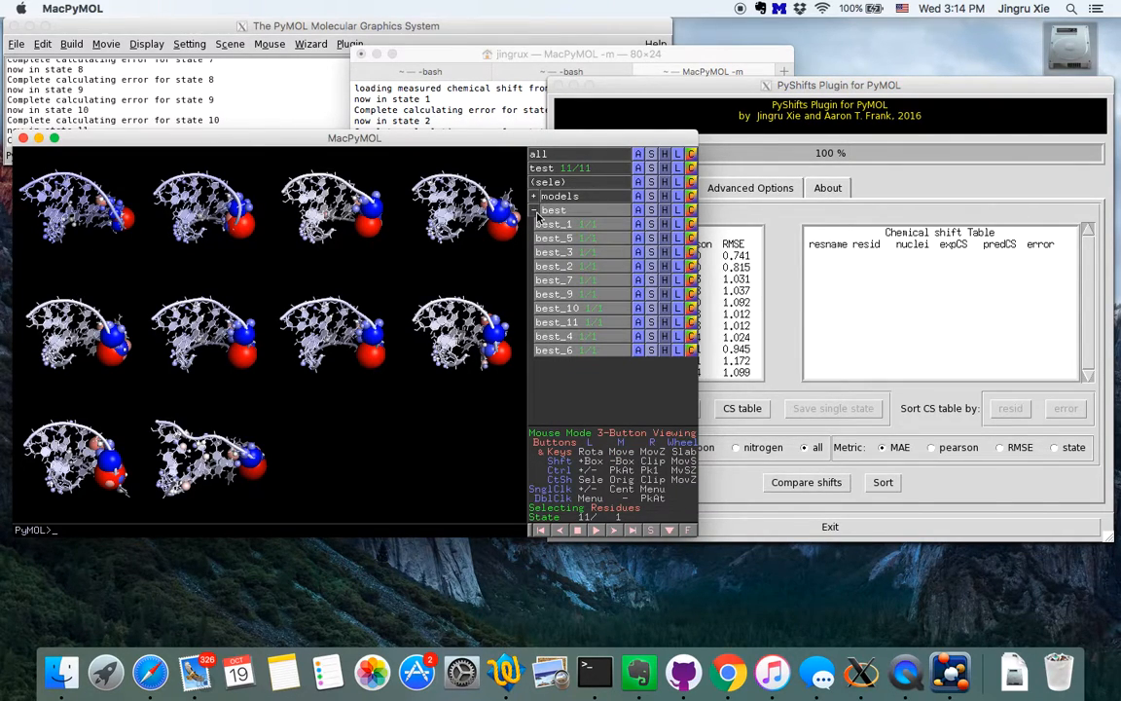
left_click(570, 336)
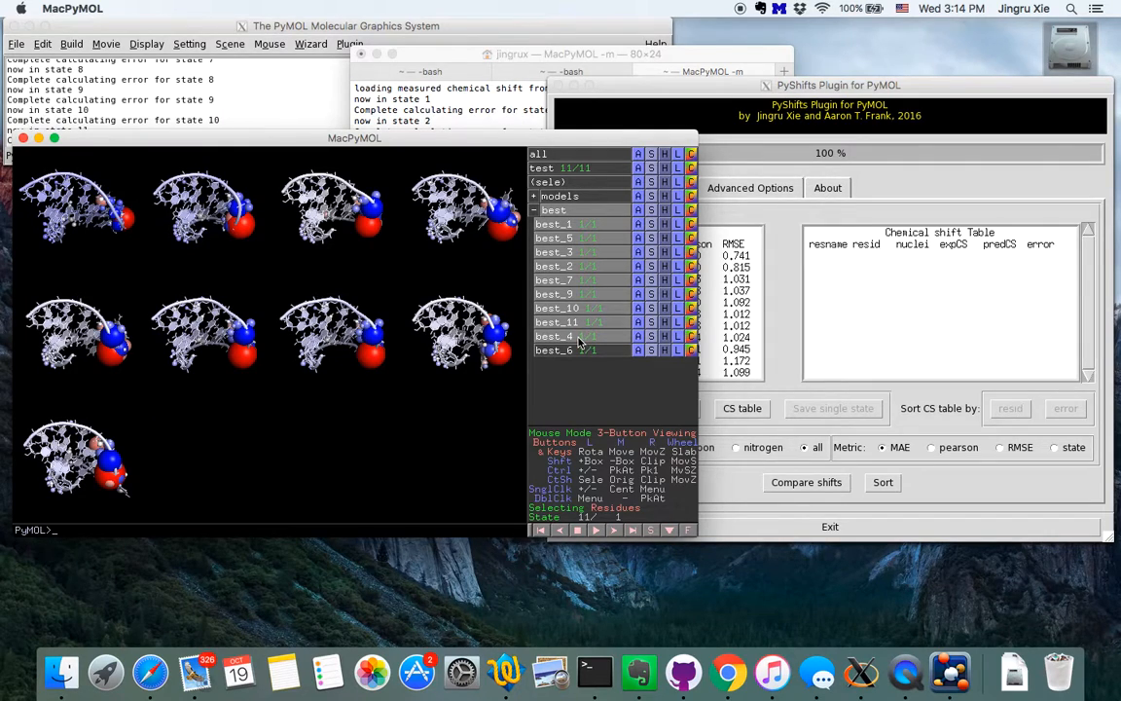
left_click(564, 322)
left_click(560, 309)
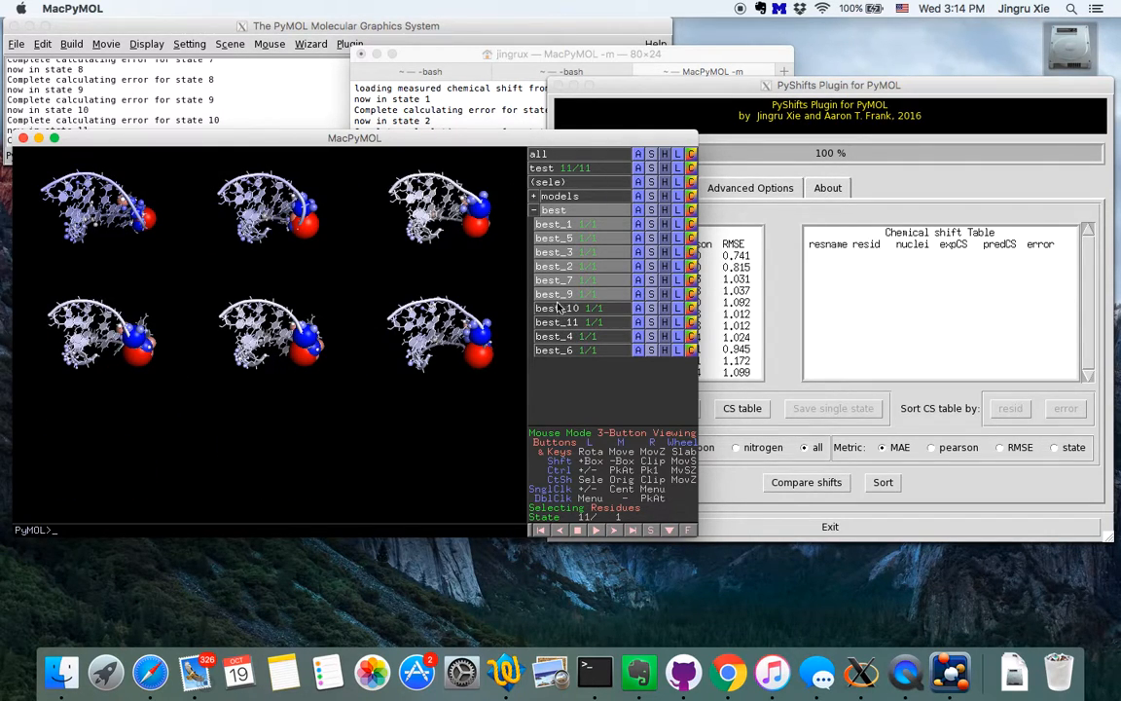
left_click(557, 295)
left_click_drag(378, 317, 272, 365)
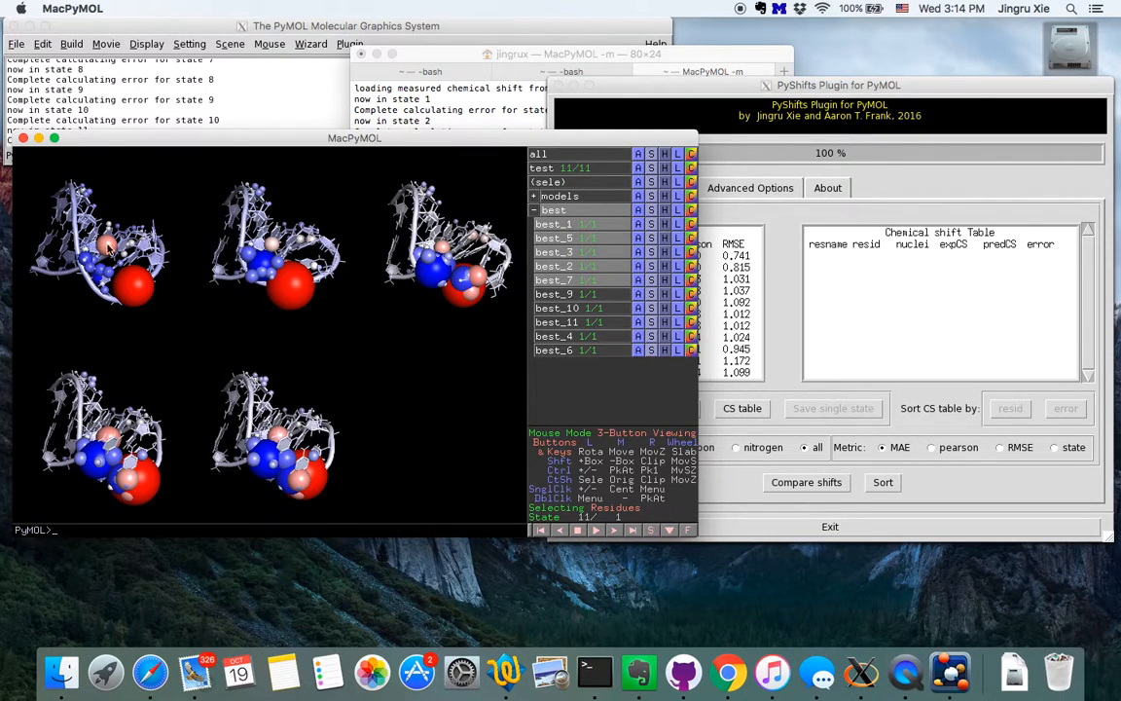
- Show state 1 from the error table and examine its structure and chemical shift table
left_click(786, 326)
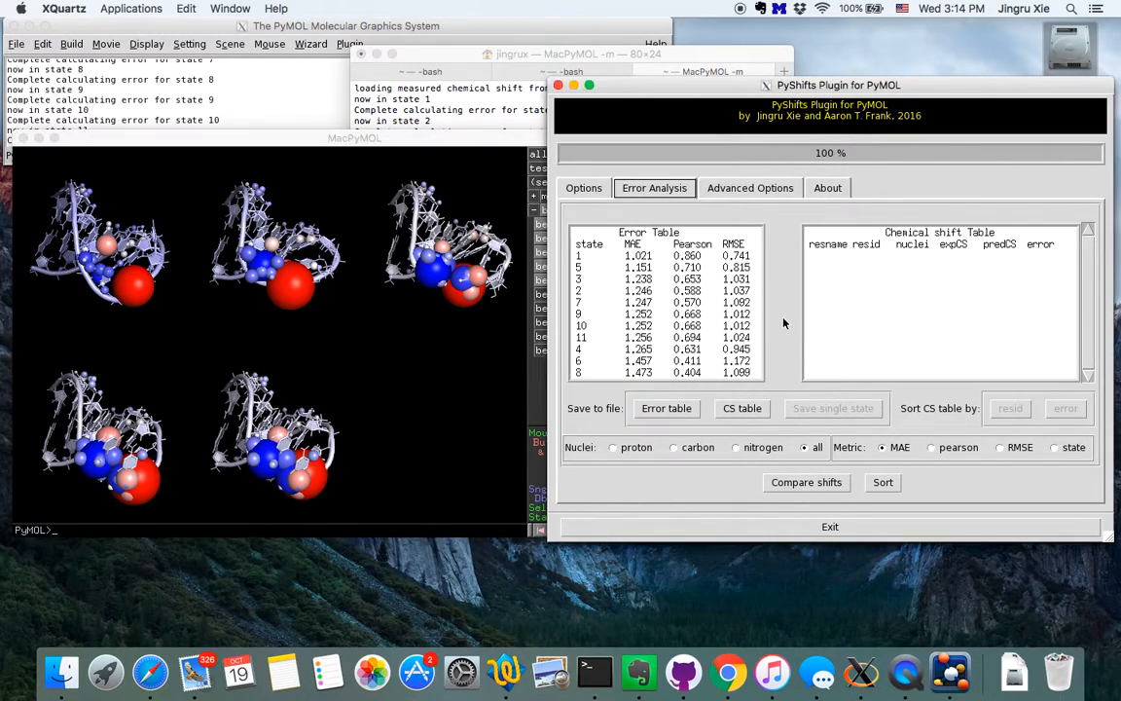
left_click(642, 257)
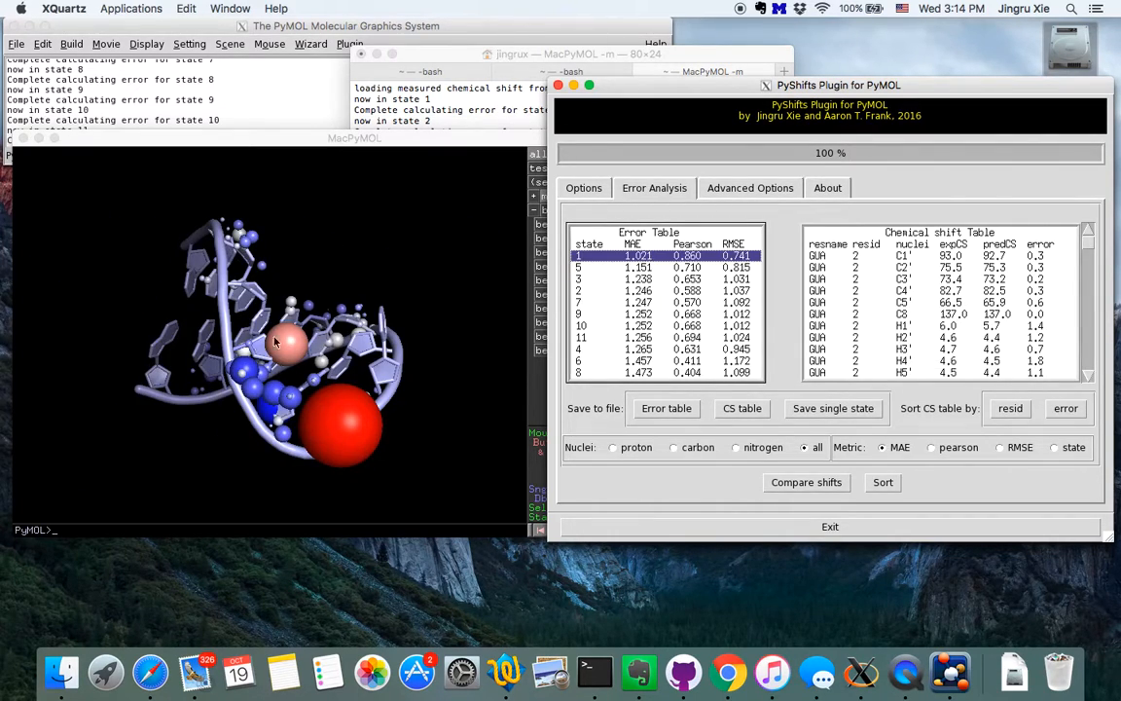
left_click(290, 292)
left_click_drag(278, 274, 275, 402)
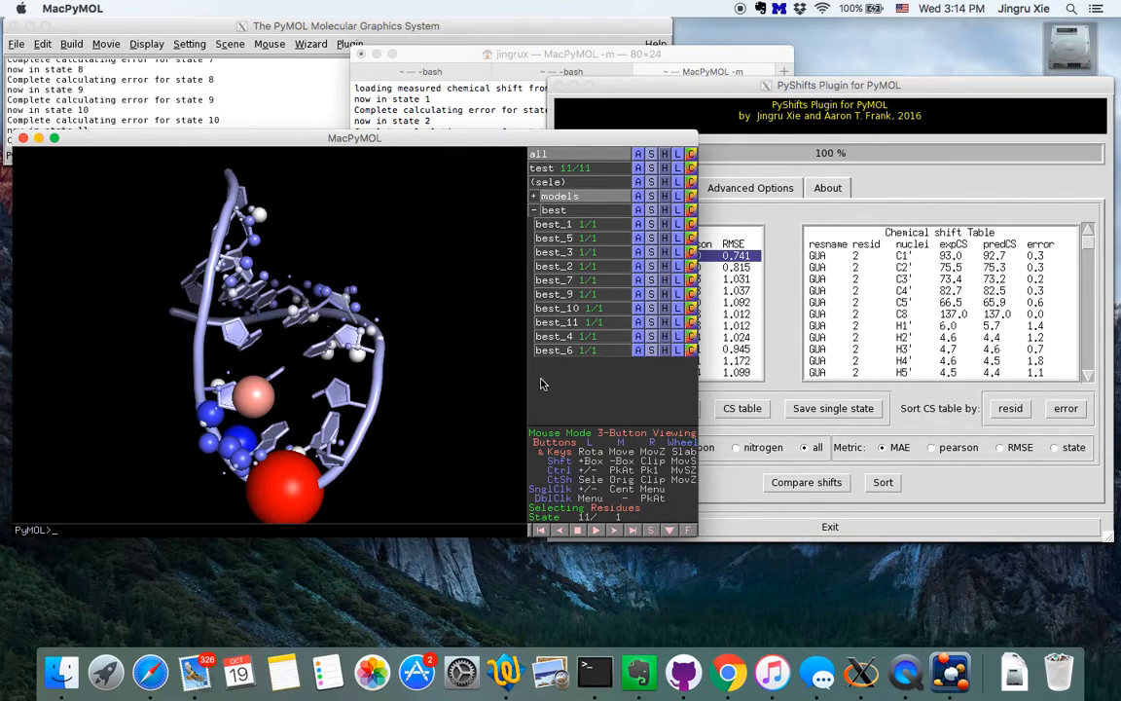
left_click(922, 161)
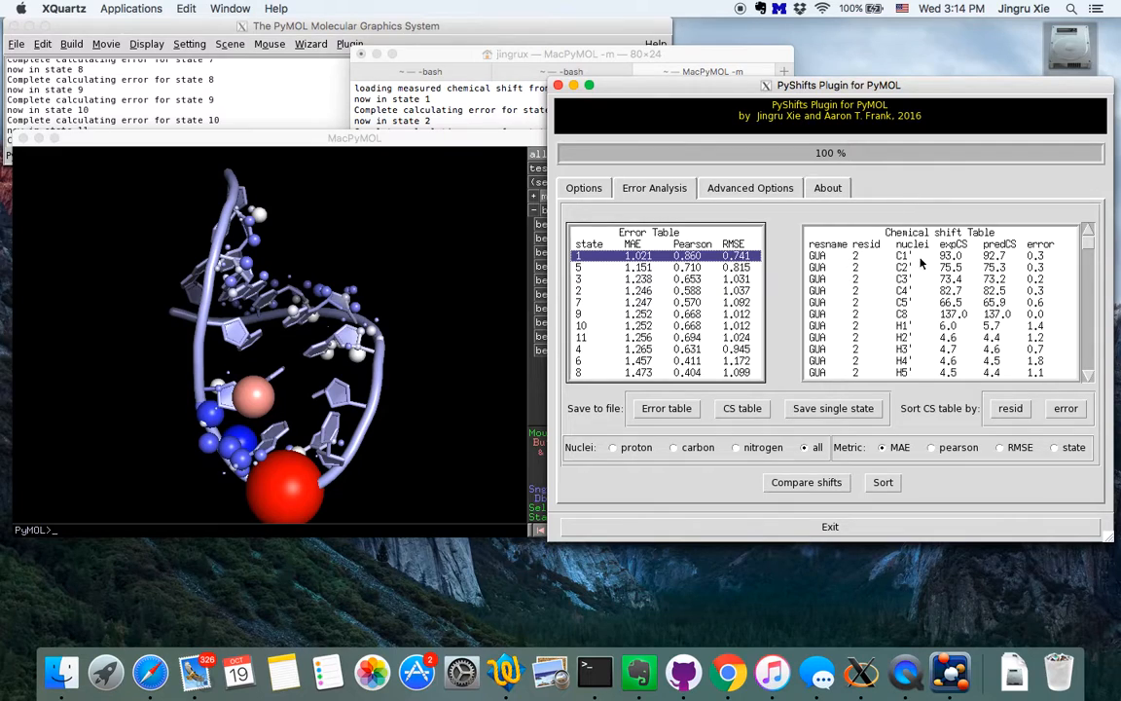
- Sort state 1's chemical shift table by error, highlight the CYT 8 H5'' nucleus and inspect it in the structure
scroll(938, 298, "down", 3)
scroll(938, 298, "up", 3)
left_click(1066, 409)
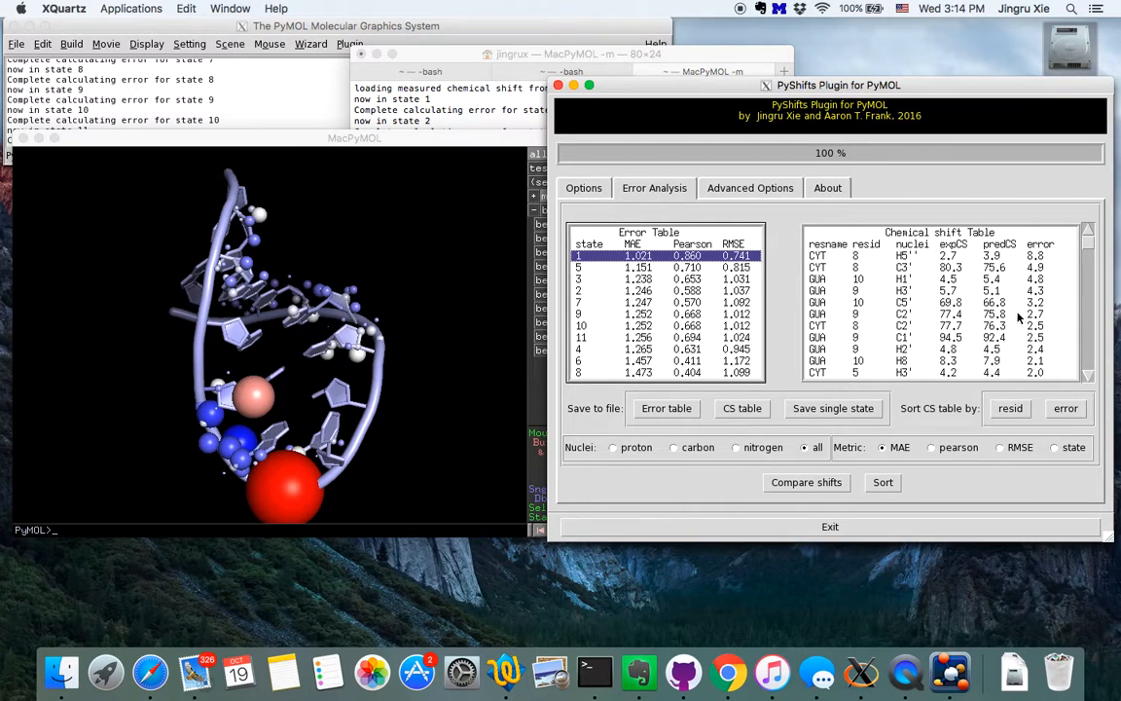
left_click(978, 256)
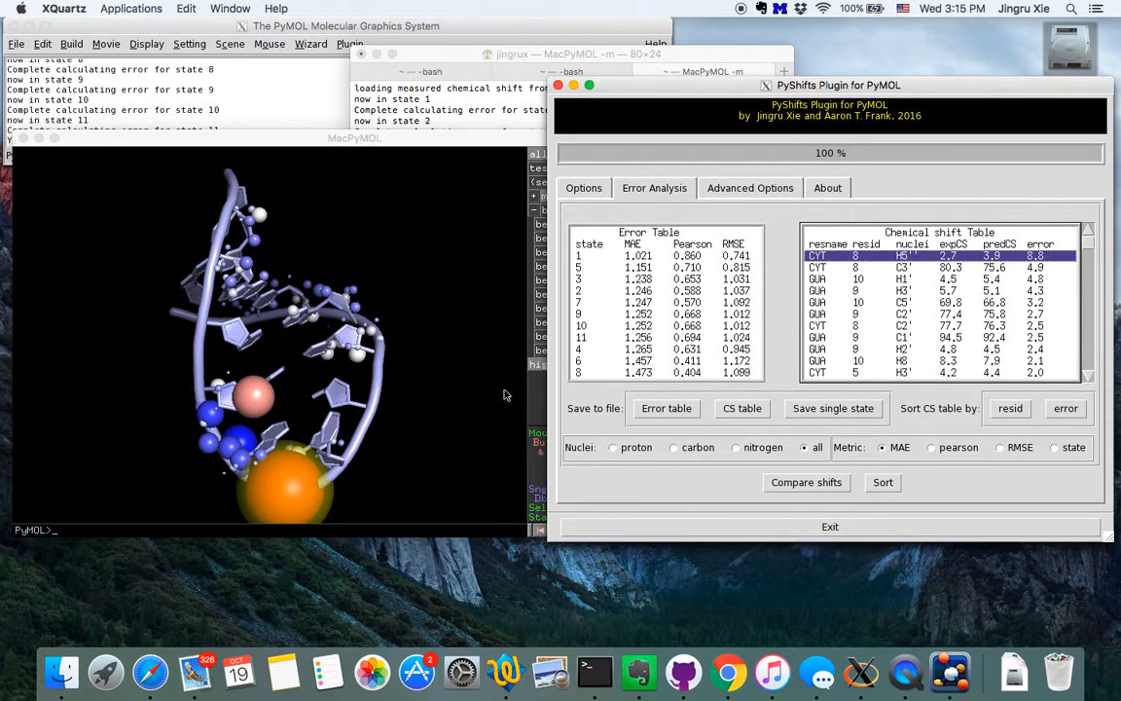
left_click_drag(408, 365, 372, 257)
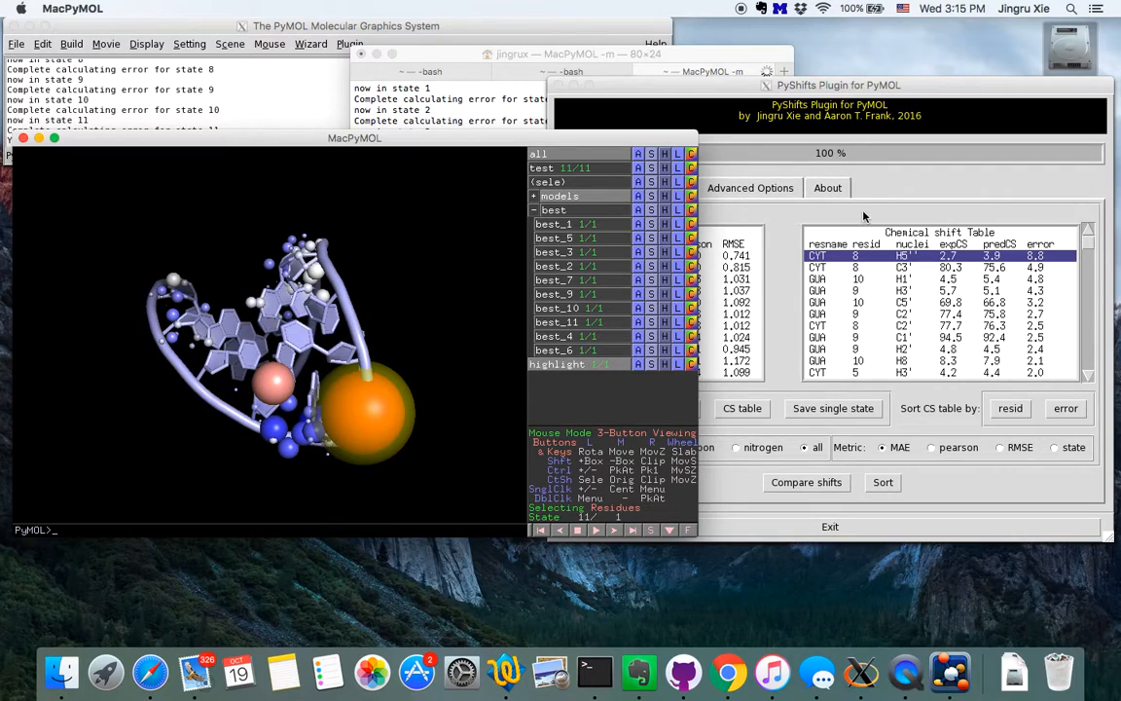
- Highlight CYT 8 C3', GUA 10 H1' and GUA 9 H3' one after another, inspecting each nucleus in state 1's structure
left_click(911, 268)
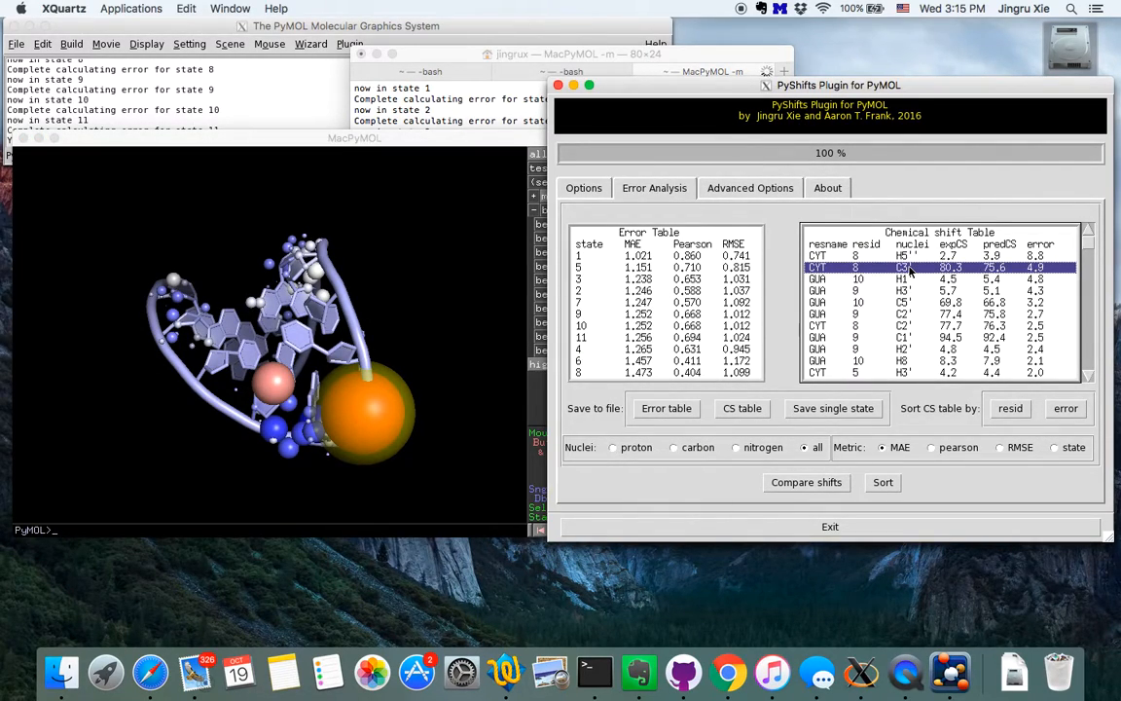
left_click_drag(291, 321, 173, 301)
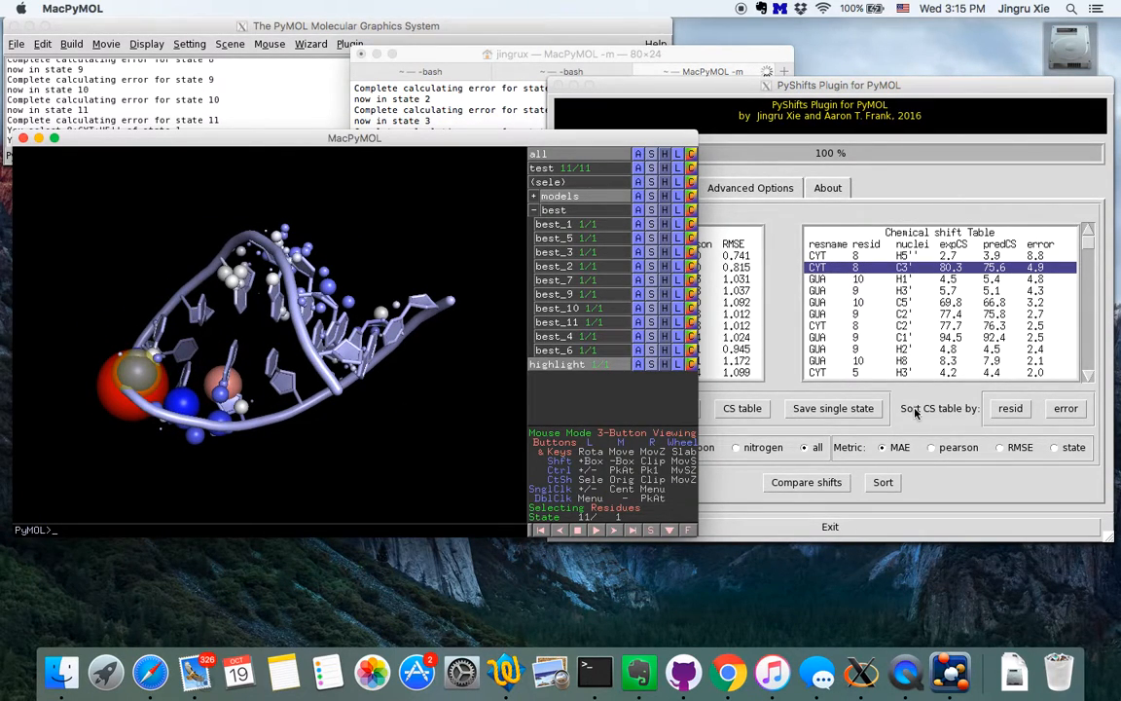
left_click(812, 255)
left_click(902, 279)
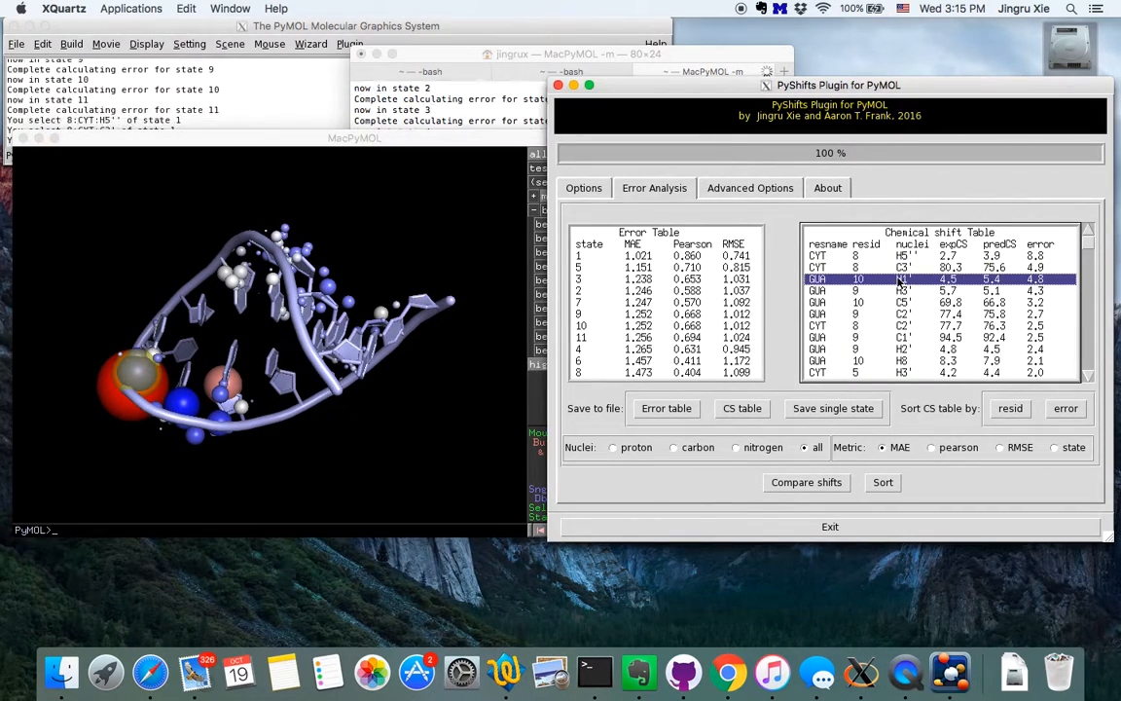
left_click_drag(284, 380, 201, 318)
left_click(805, 284)
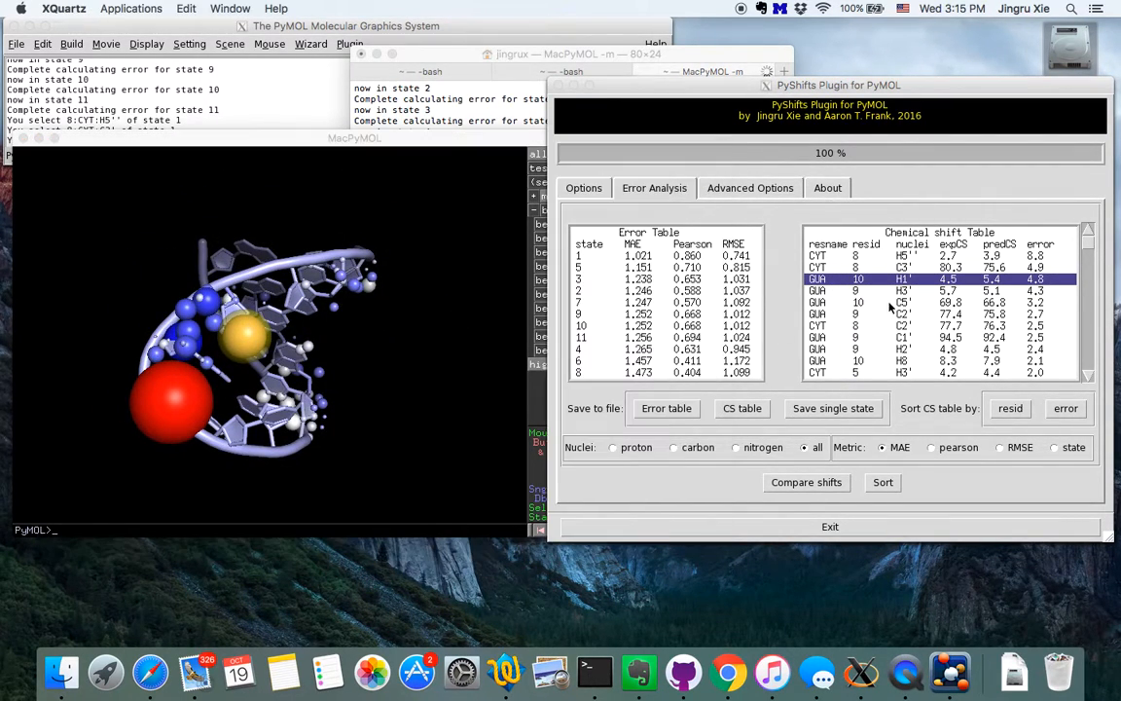
left_click(869, 291)
left_click_drag(312, 408, 334, 297)
left_click(903, 173)
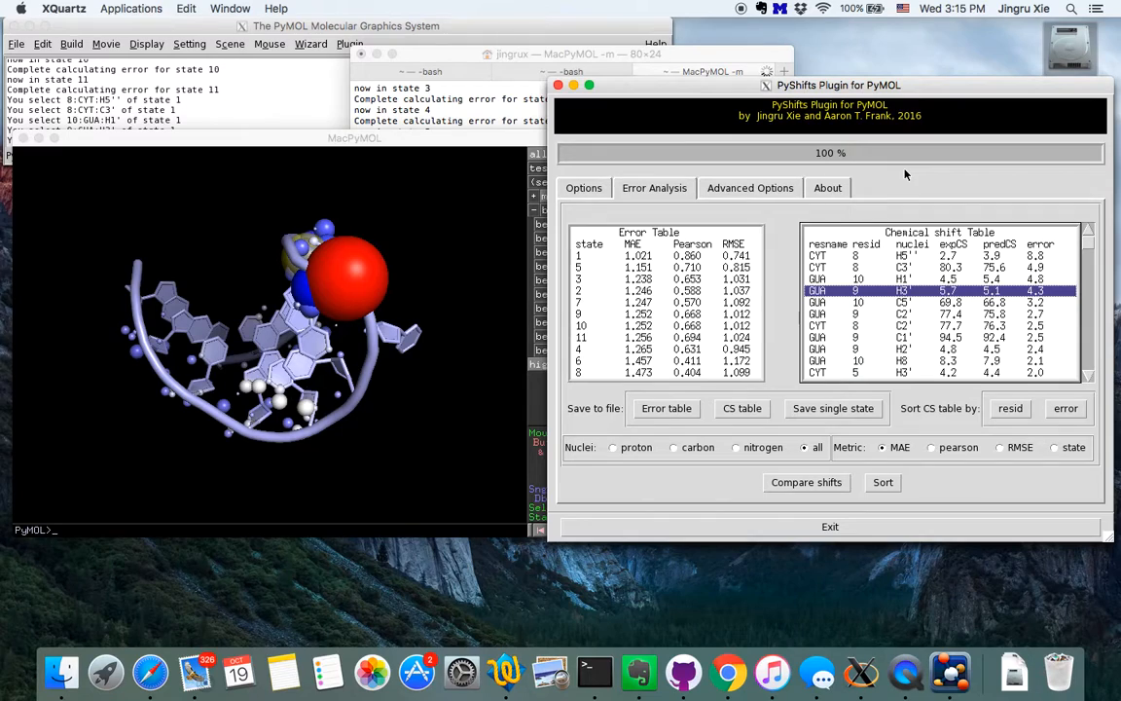
- Show state 9, sort its chemical shifts by error, and highlight CYT 8 H5'', GUA 9 H3' and CYT 8 C3' in turn
left_click(684, 316)
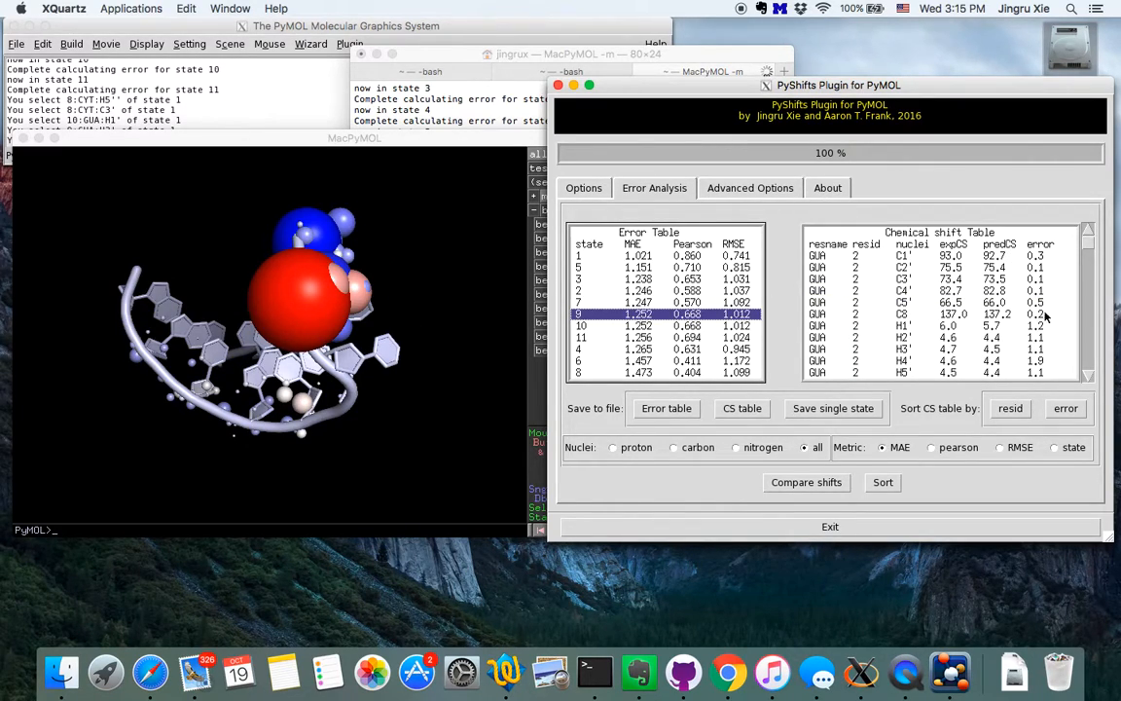
left_click(1066, 407)
left_click(968, 254)
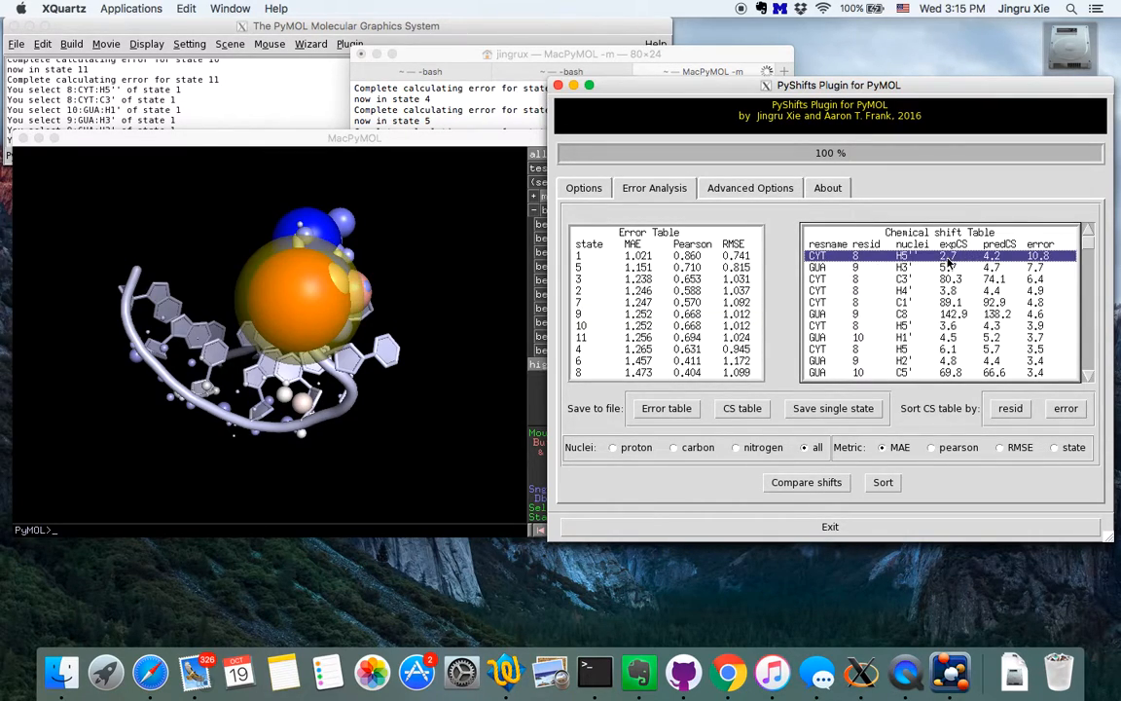
key("Down")
key("Down")
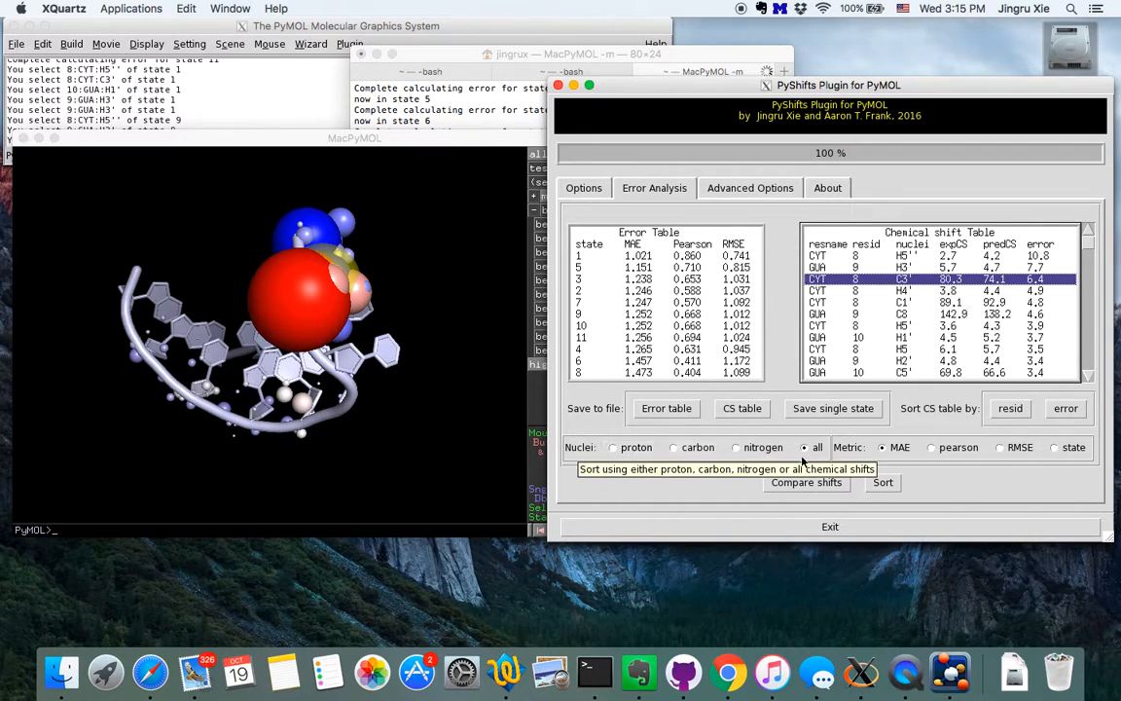
- Rank the states by MAE using carbon shifts only, followed by proton shifts only
left_click(700, 450)
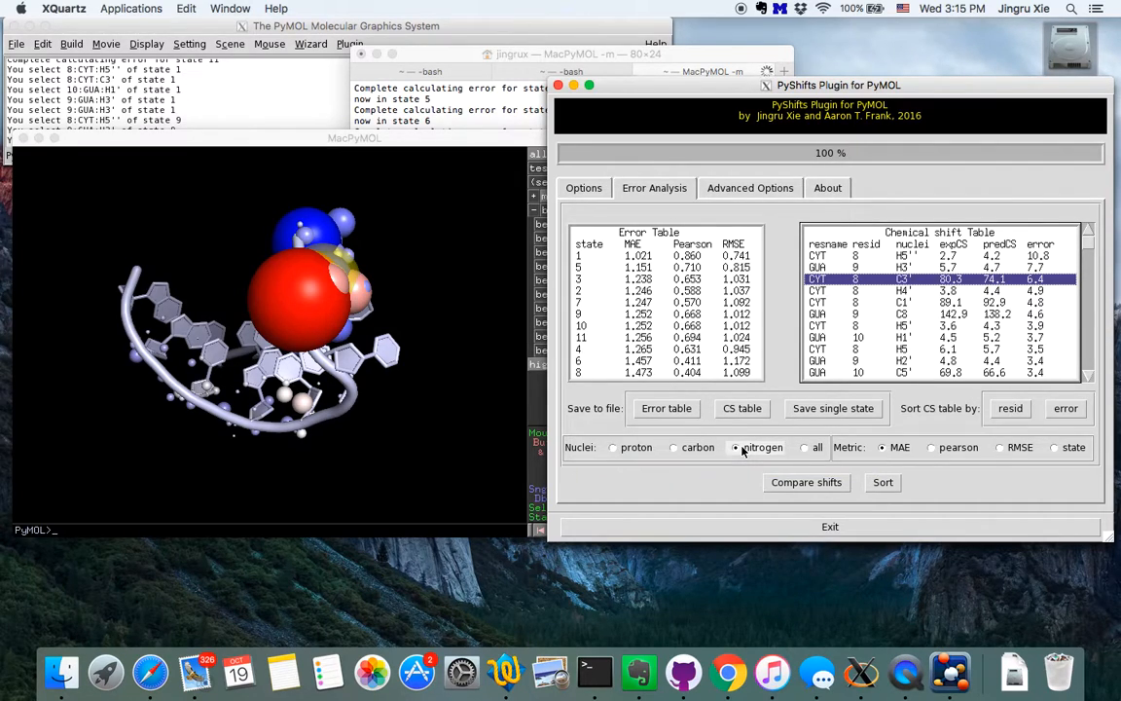
left_click(884, 483)
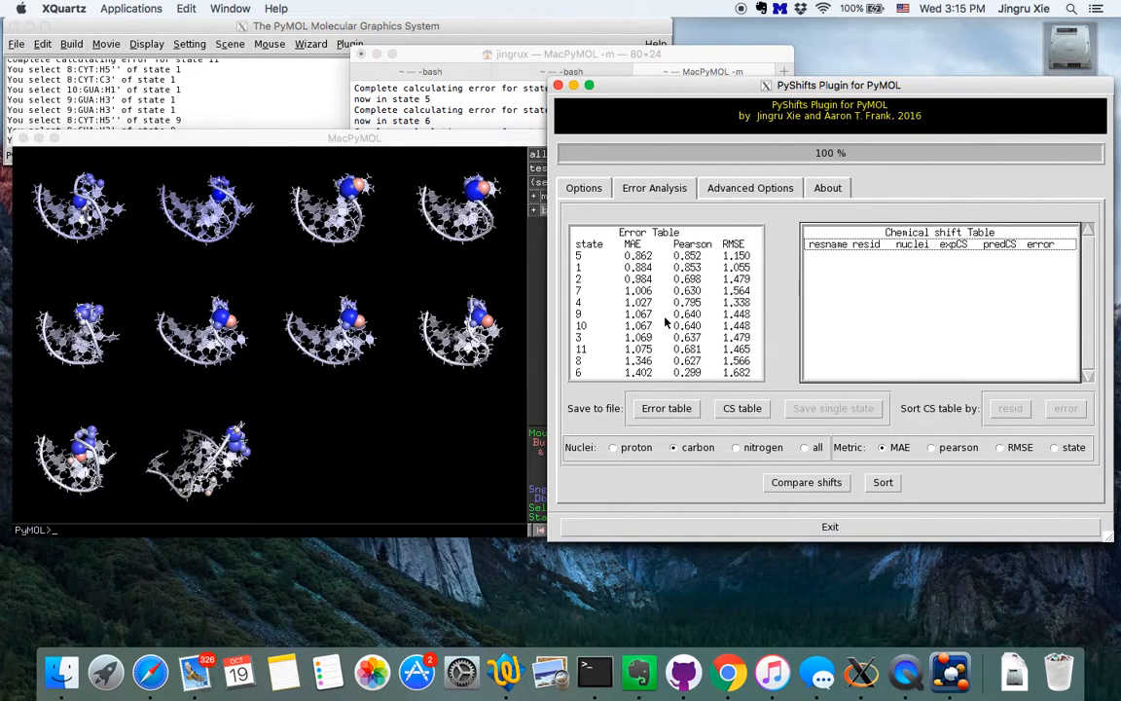
left_click(632, 446)
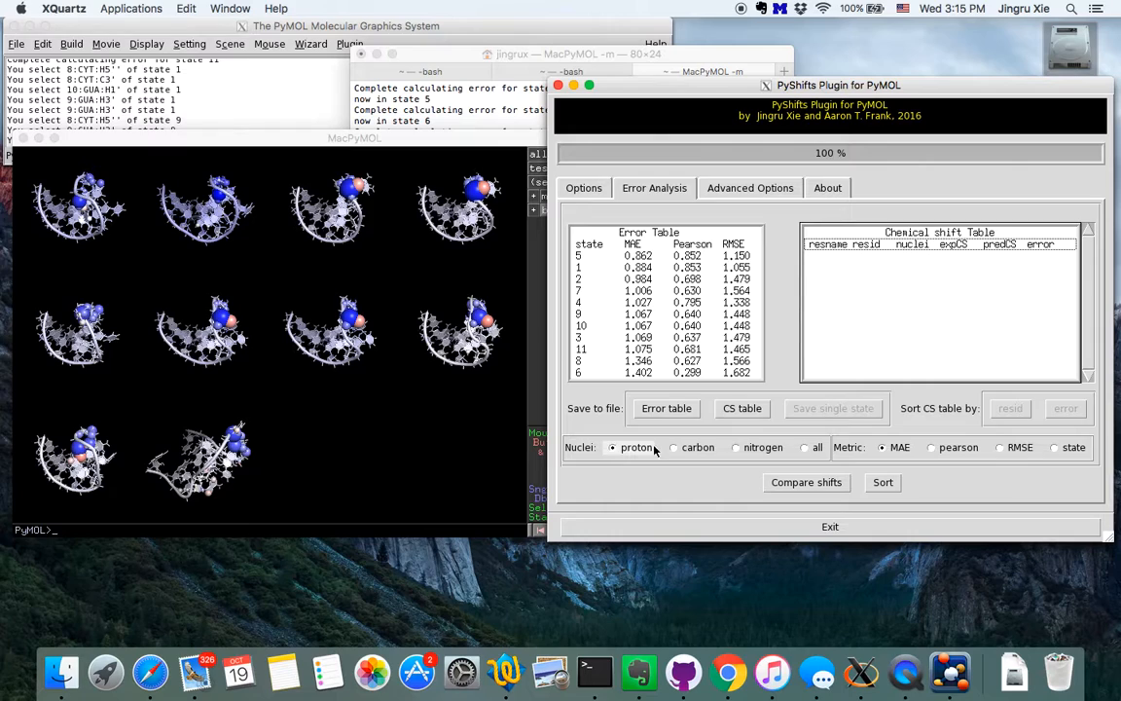
left_click(881, 483)
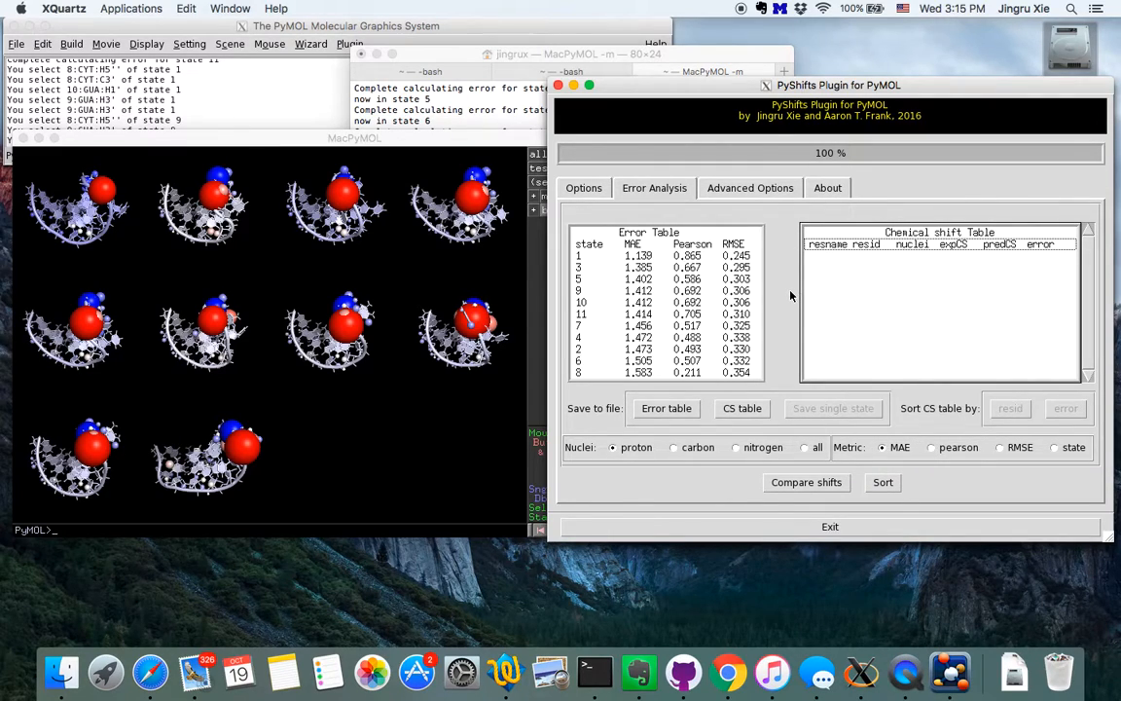
- Rank the states for all nuclei by the Pearson metric, followed by RMSE
left_click(805, 448)
left_click(883, 481)
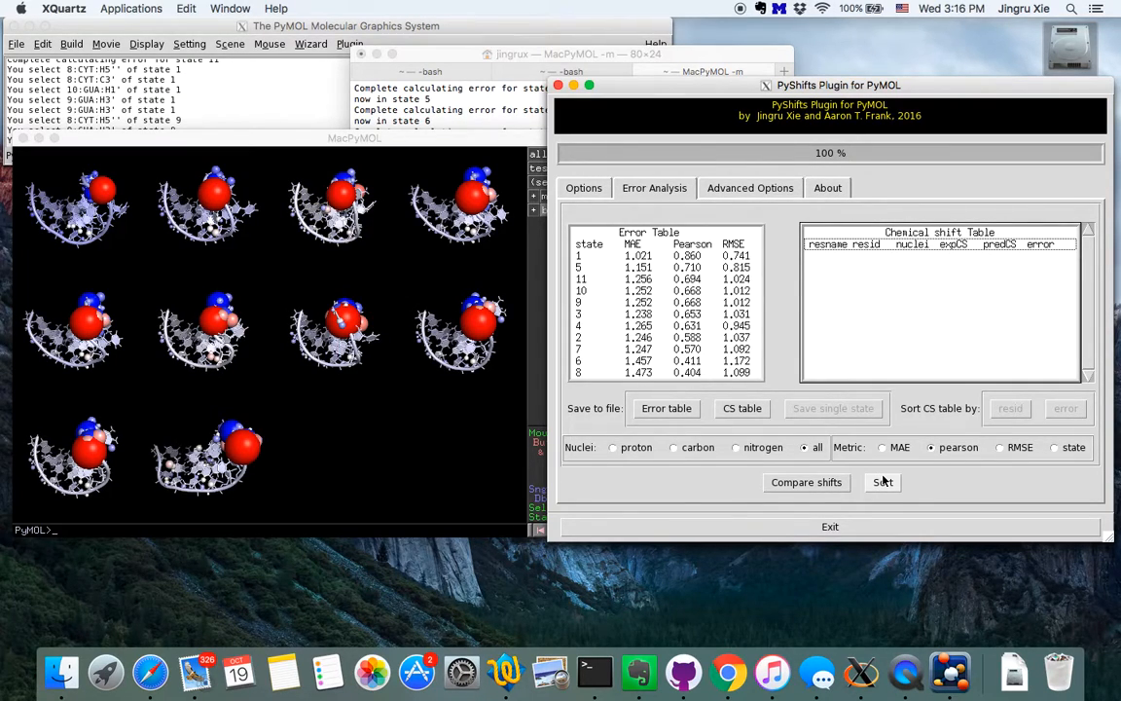
left_click(1002, 446)
left_click(883, 481)
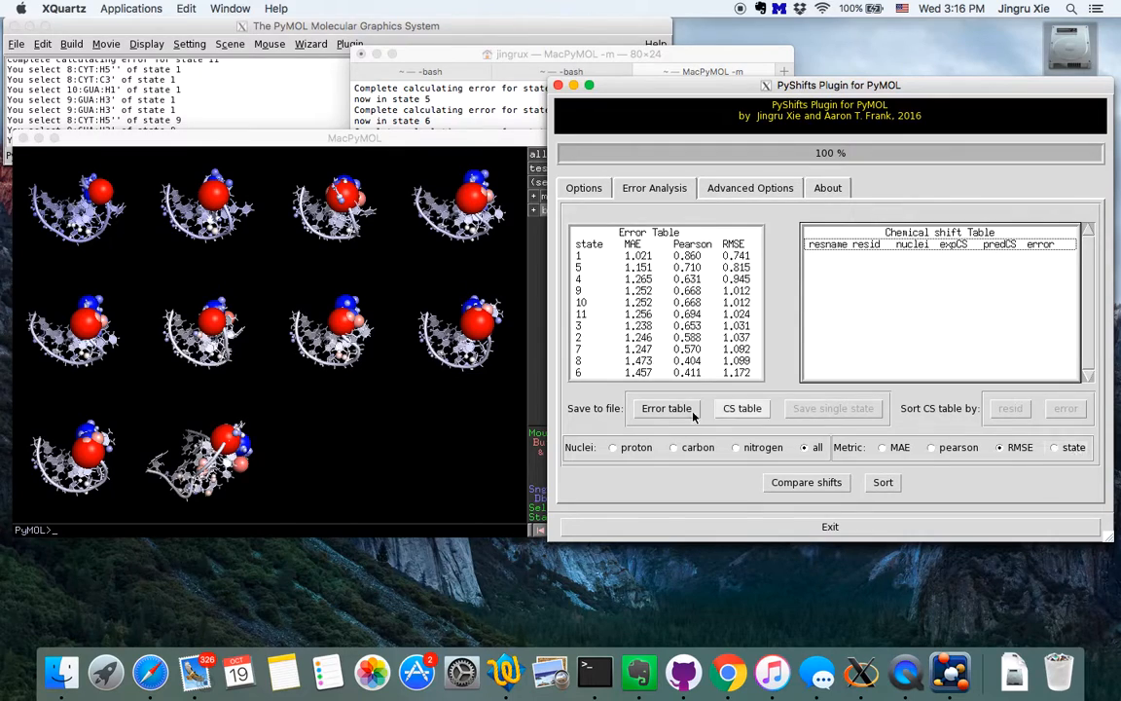
- Rank the states by RMSE for carbon shifts and examine the grid of models from another angle
left_click(1069, 447)
left_click(1002, 448)
left_click(693, 447)
left_click(882, 482)
left_click_drag(355, 293, 282, 295)
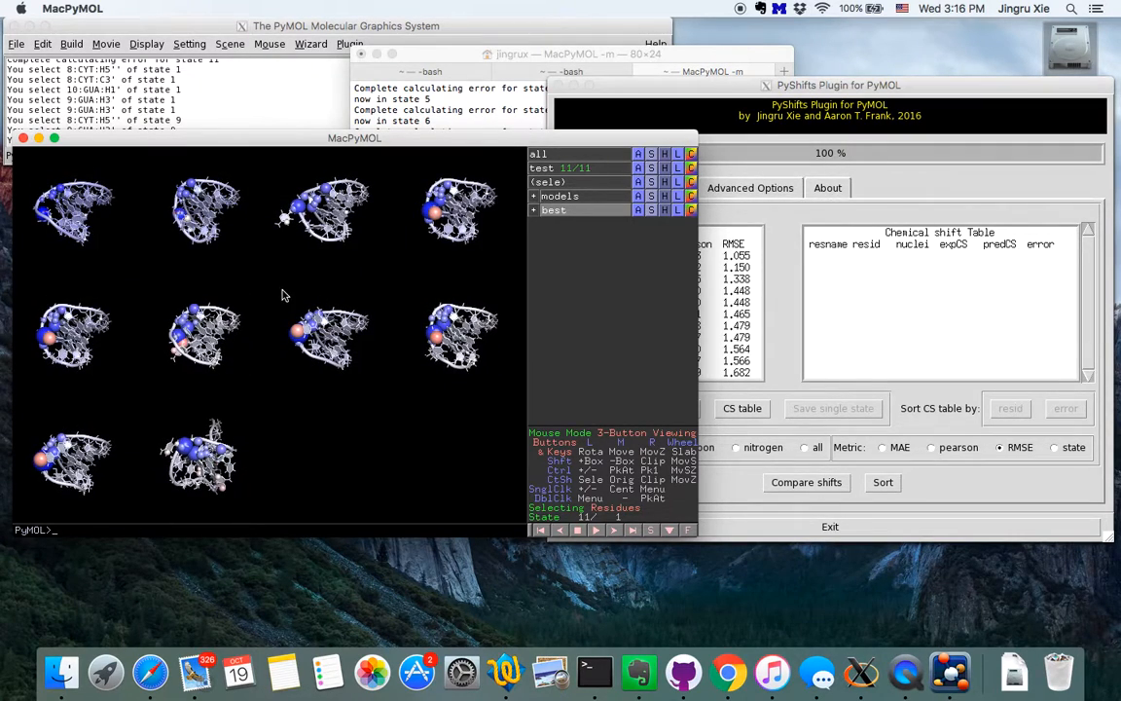
- Show state 1, sort its carbon shifts by error, and highlight CYT 8 C3' to inspect it in the structure
left_click(783, 337)
left_click(655, 256)
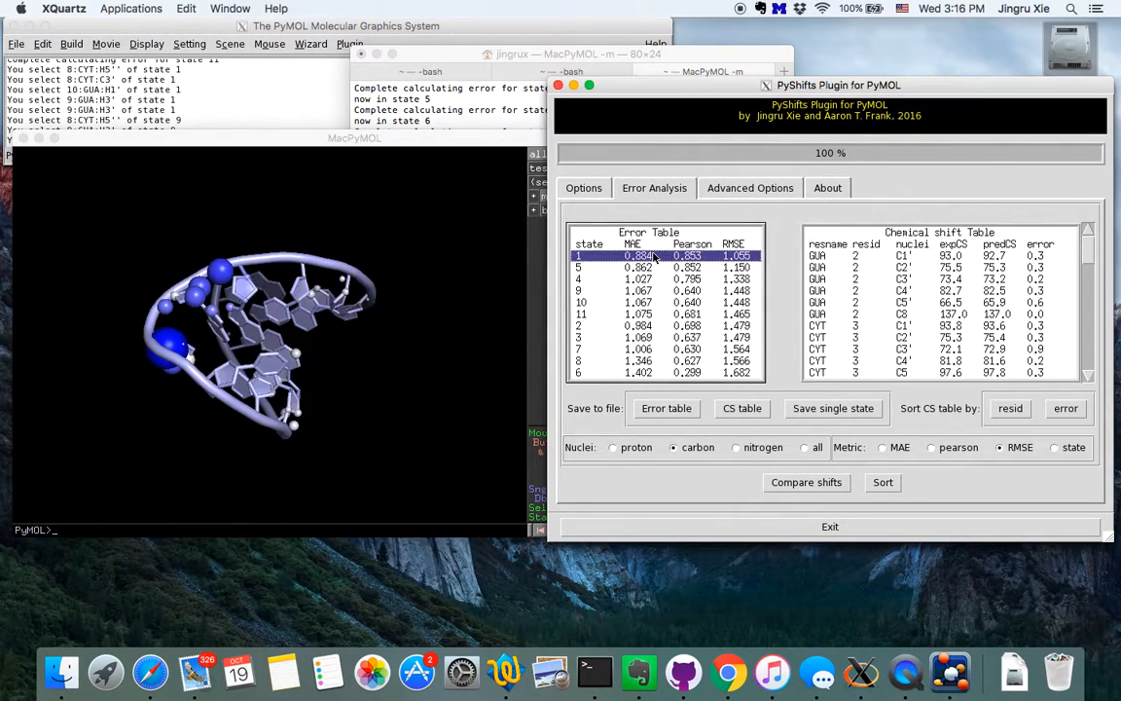
left_click(1068, 407)
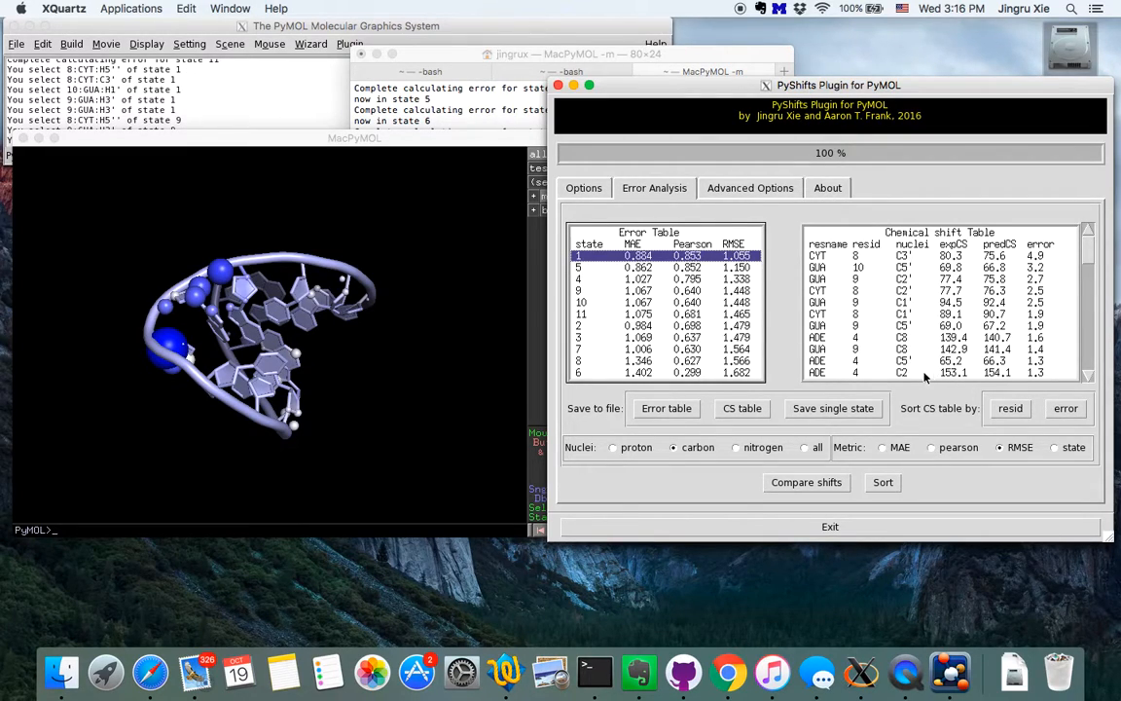
left_click(904, 257)
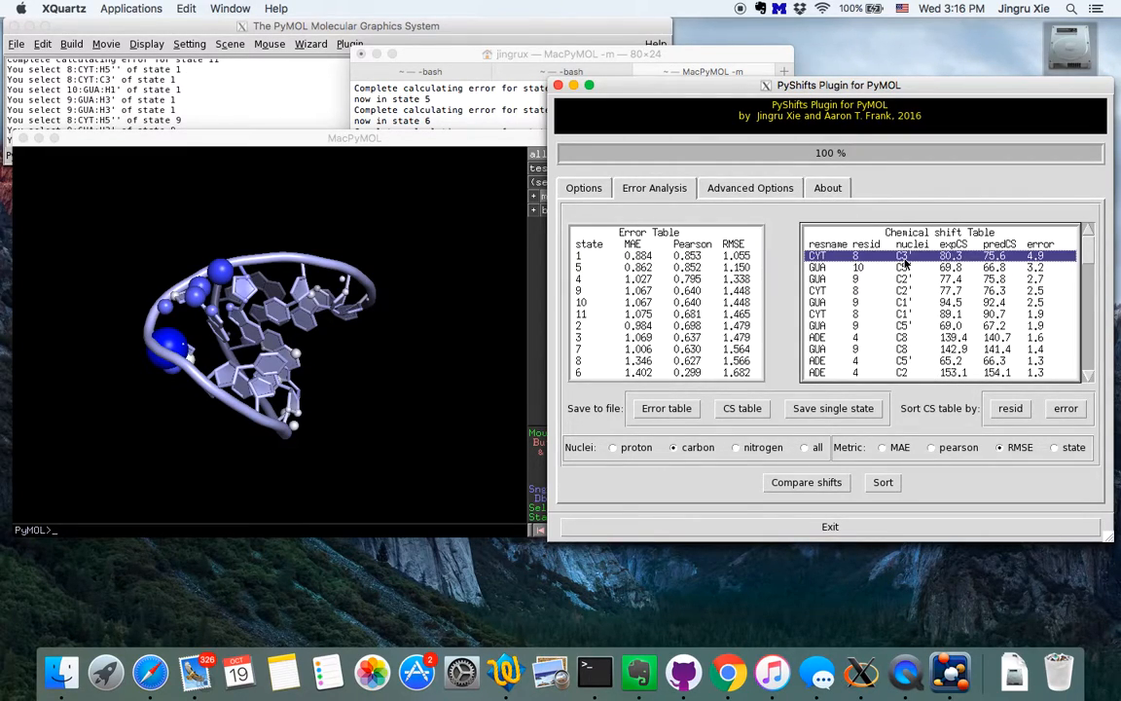
left_click(346, 346)
left_click_drag(345, 345, 480, 284)
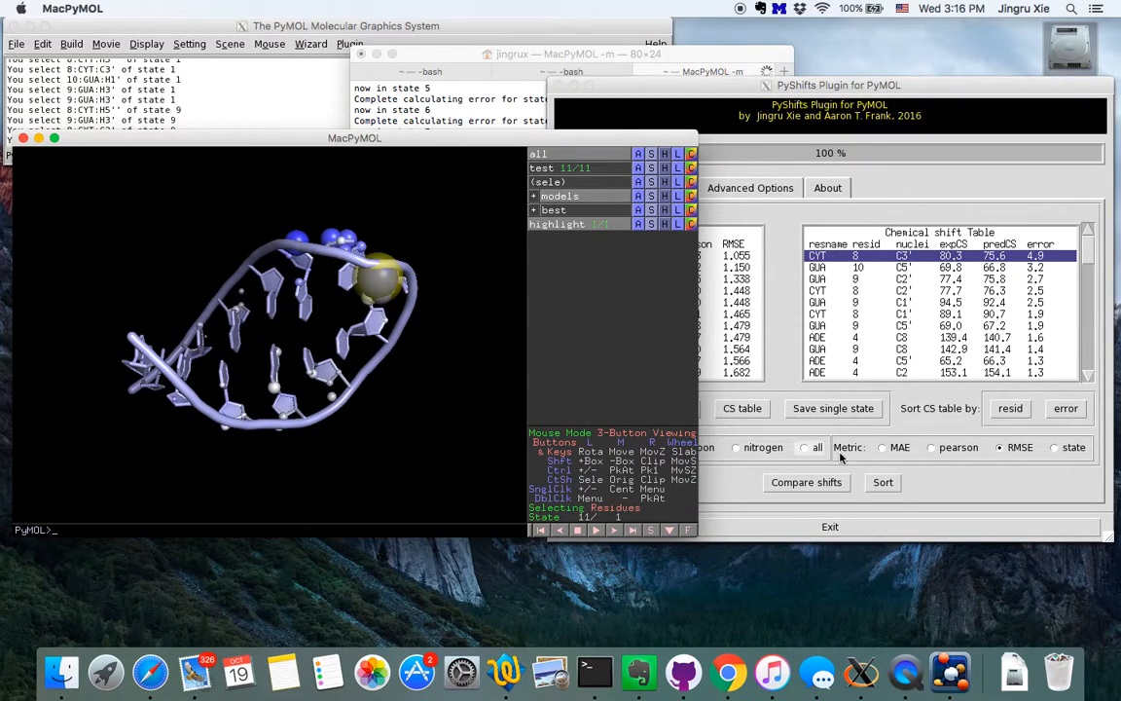
- Rank the states by RMSE for proton shifts
left_click(904, 429)
left_click(613, 447)
left_click(883, 483)
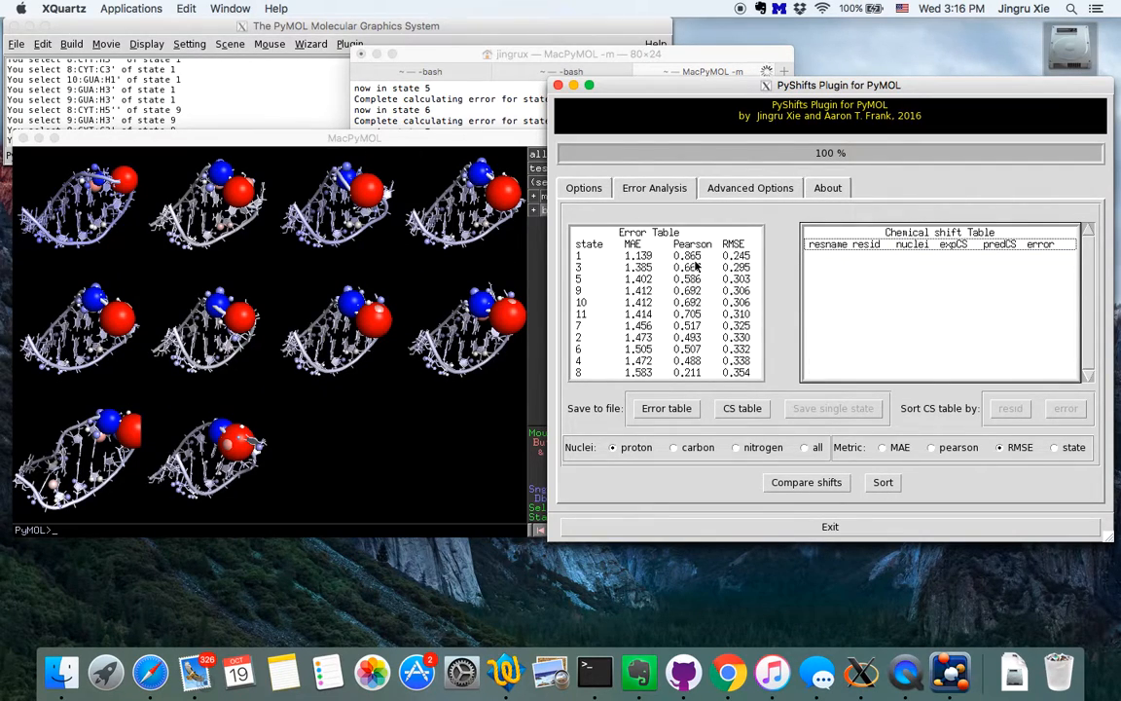
- Show state 3, sort its proton shifts by error, and highlight CYT 8 H5'' and GUA 9 H3' while inspecting the structure
left_click(632, 267)
left_click(1066, 408)
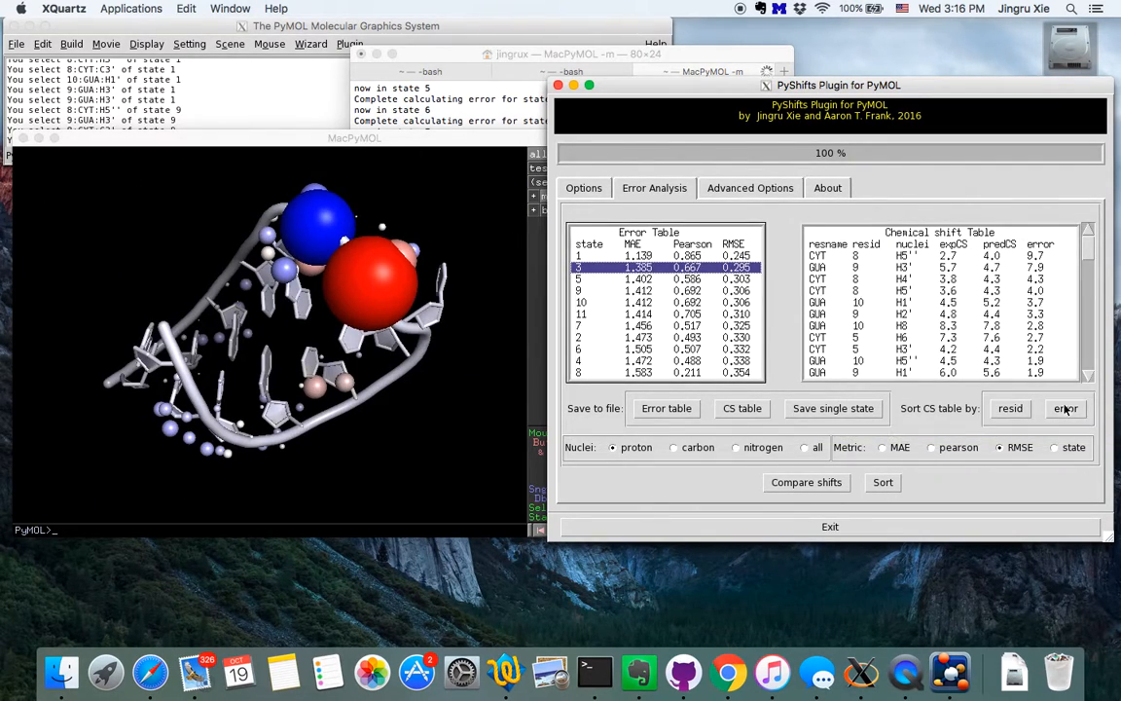
left_click(954, 256)
left_click_drag(382, 261, 288, 258)
left_click_drag(265, 352, 307, 277)
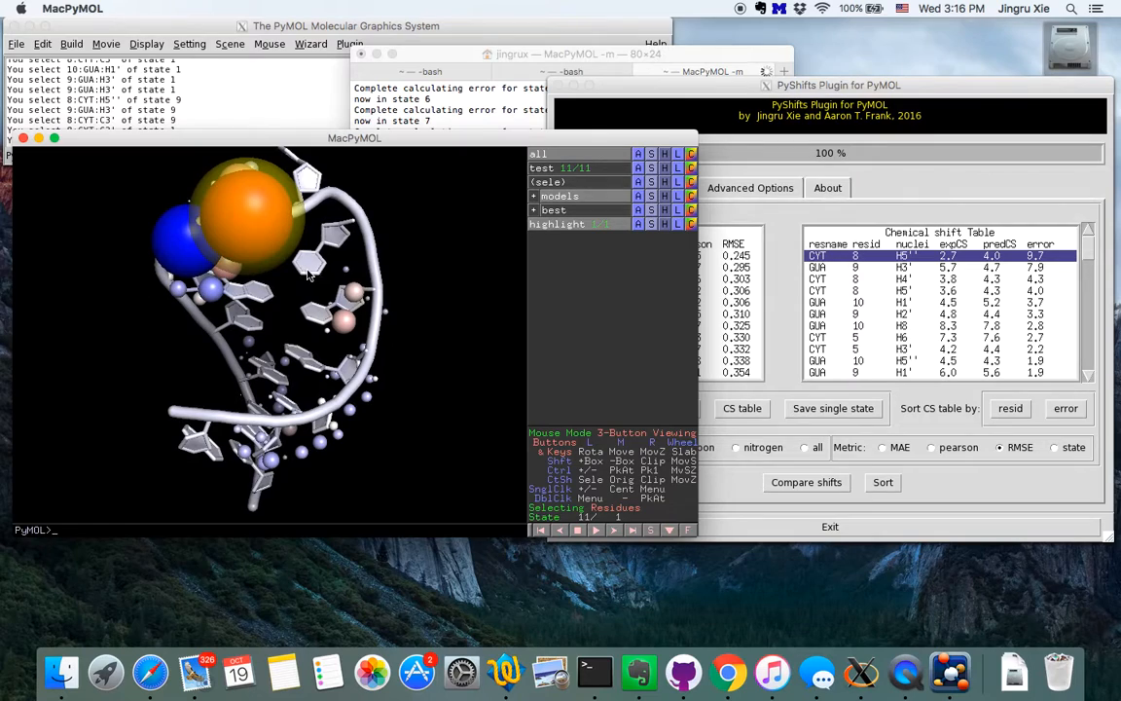
left_click(865, 270)
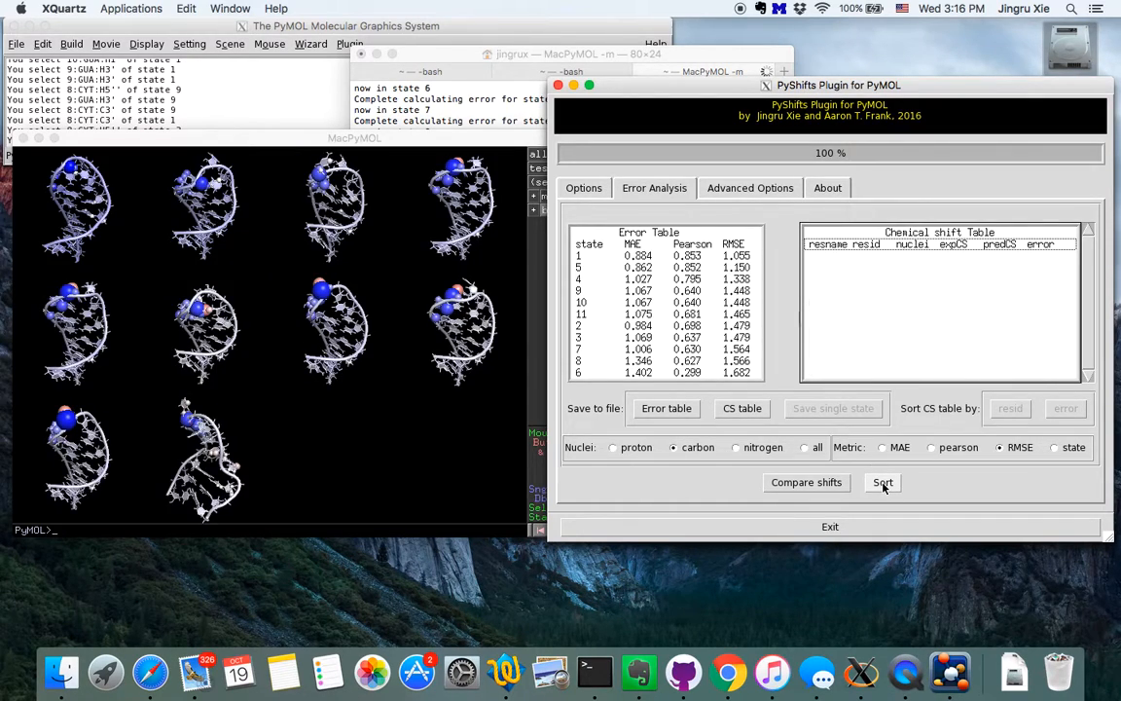
- Sort the error table by proton RMSE again and show state 1 to examine its structure
left_click(780, 483)
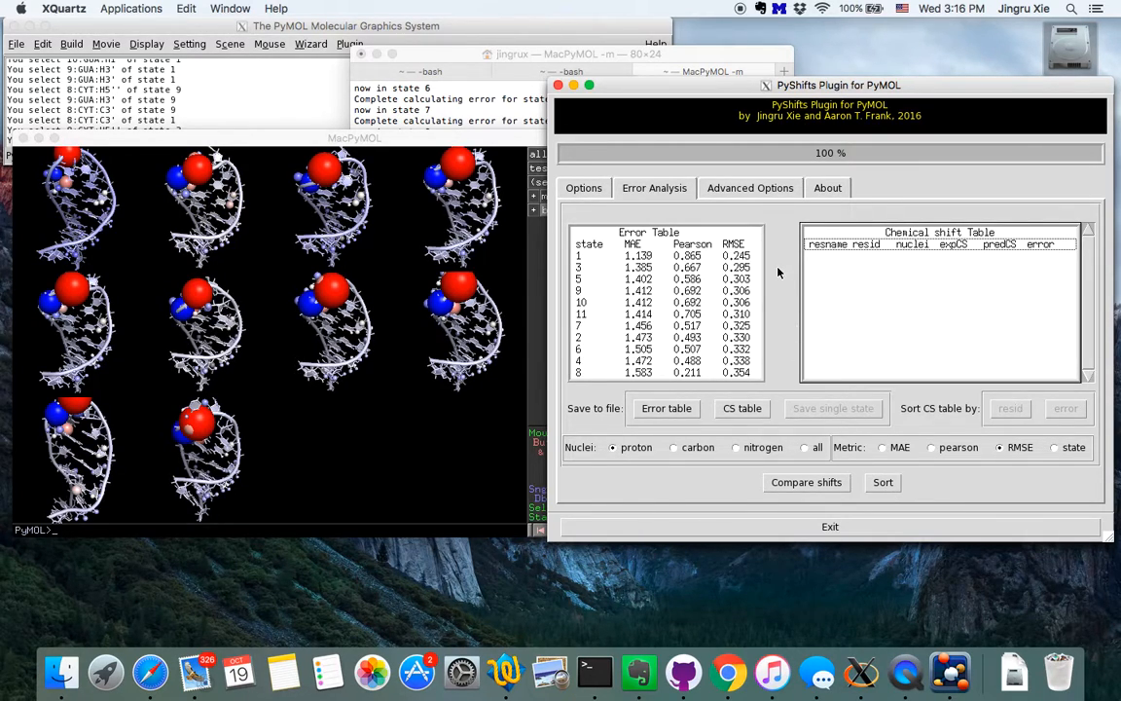
left_click(639, 255)
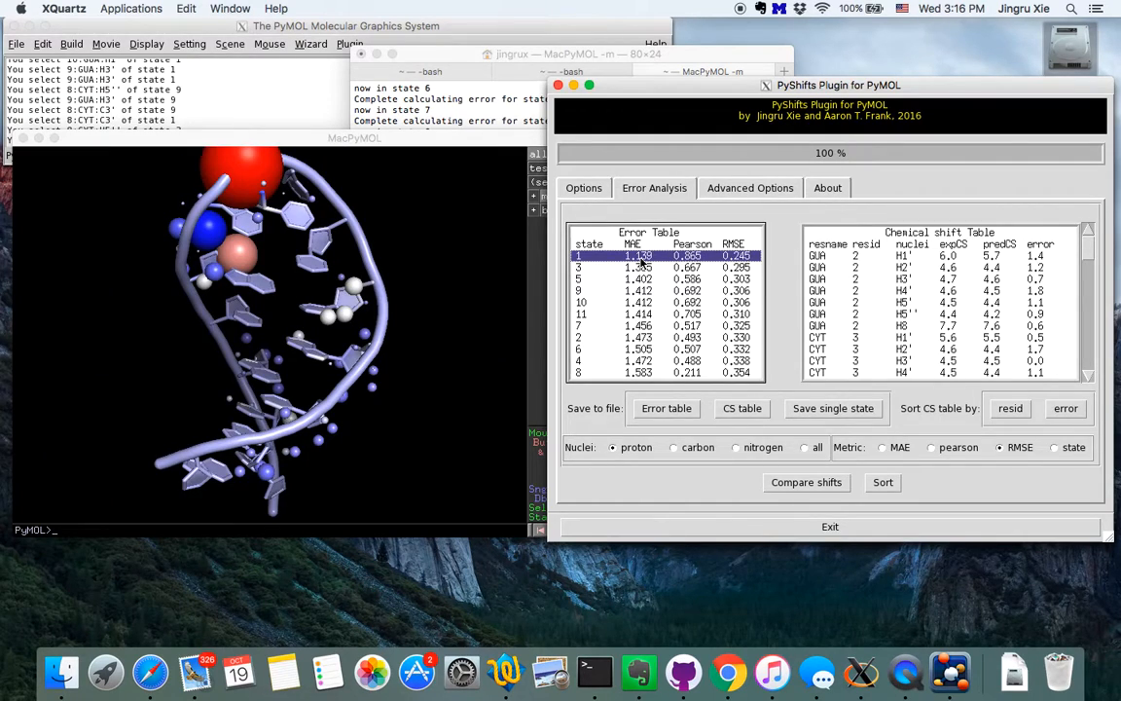
left_click(545, 270)
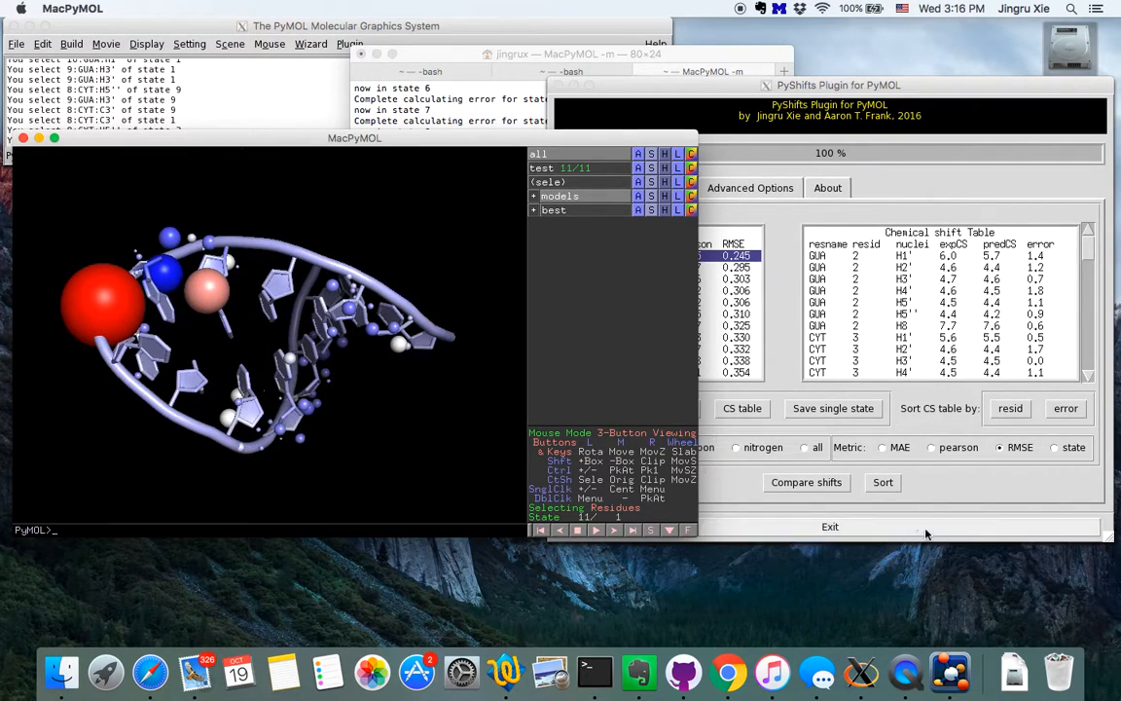
left_click(849, 428)
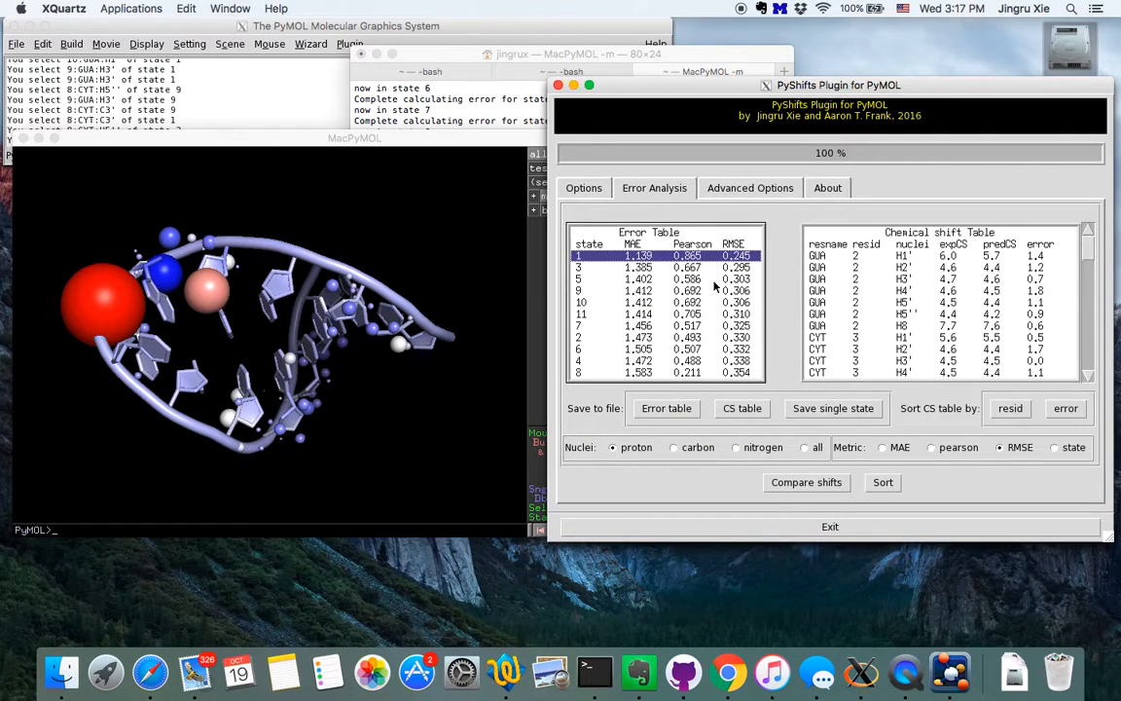
- Save the error table to the Desktop folder as error_table_test.txt
left_click(671, 413)
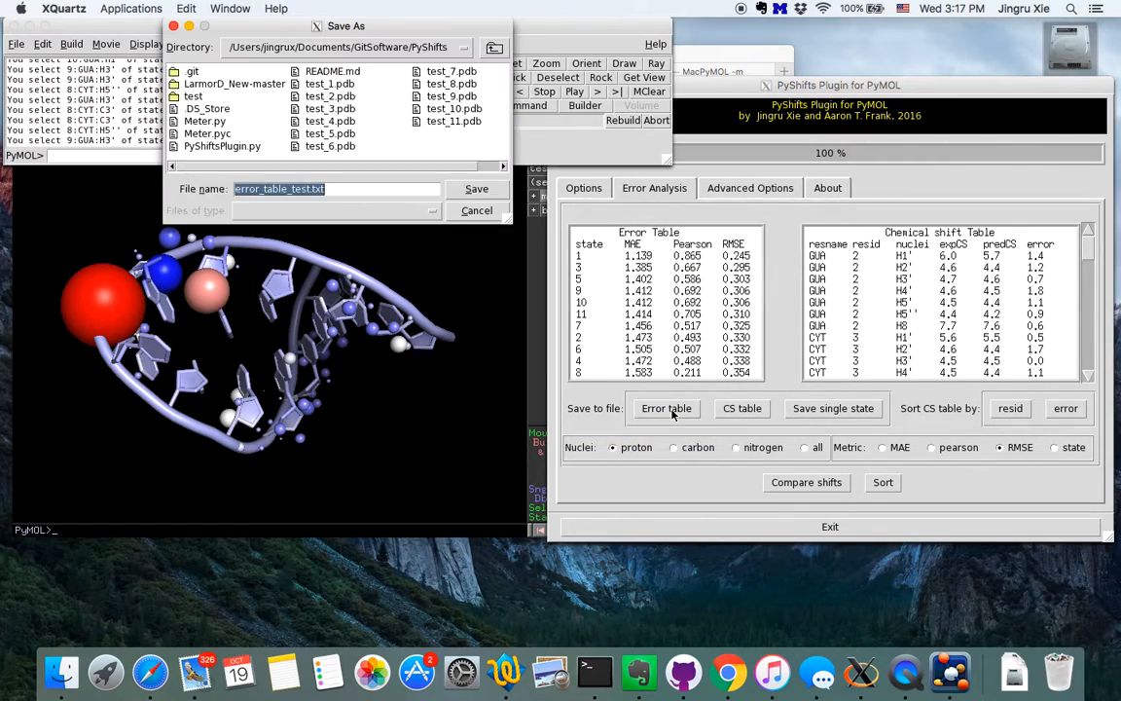
left_click(468, 46)
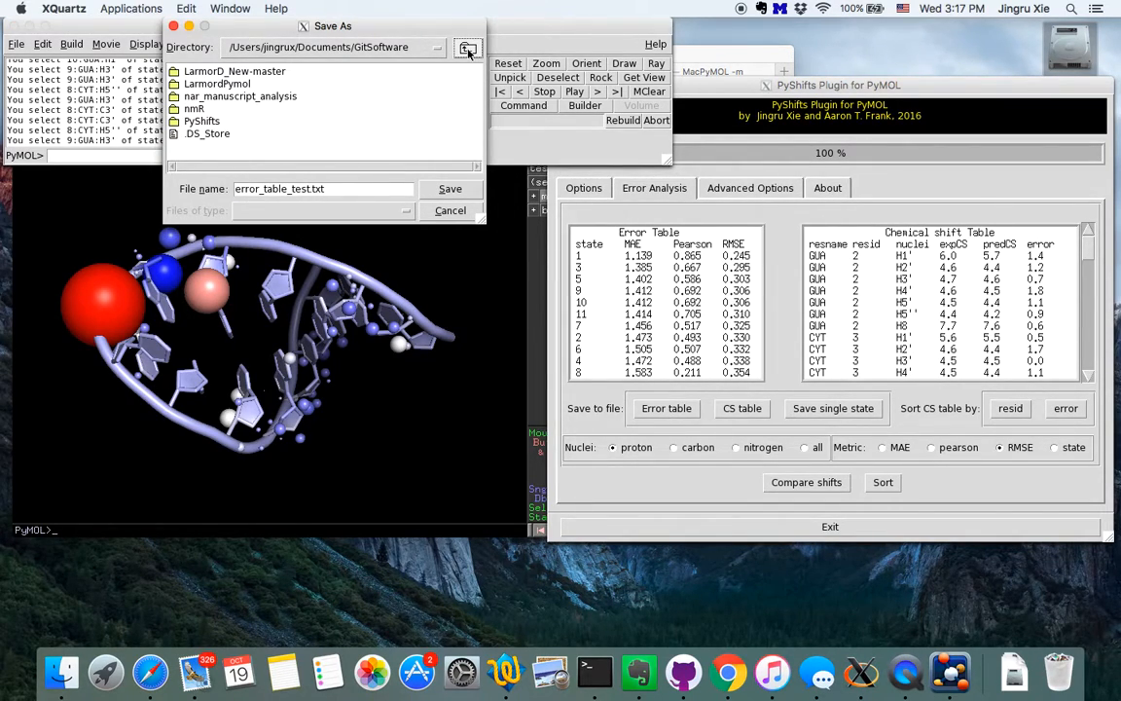
left_click(468, 49)
left_click(468, 49)
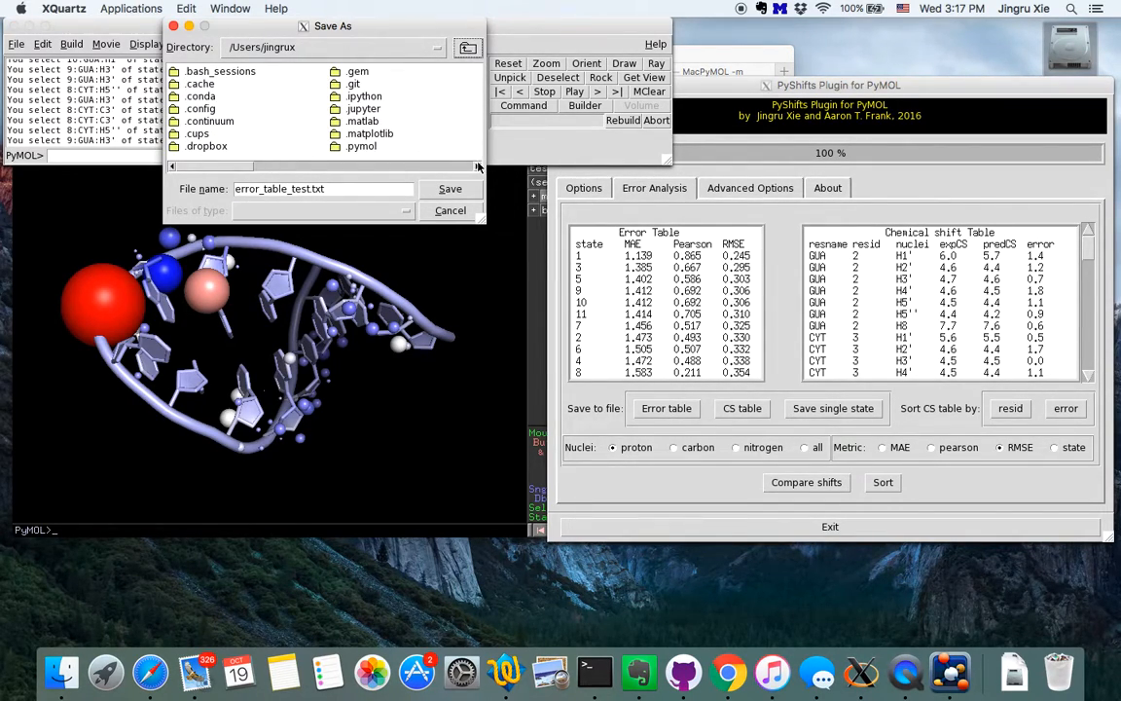
left_click(477, 167)
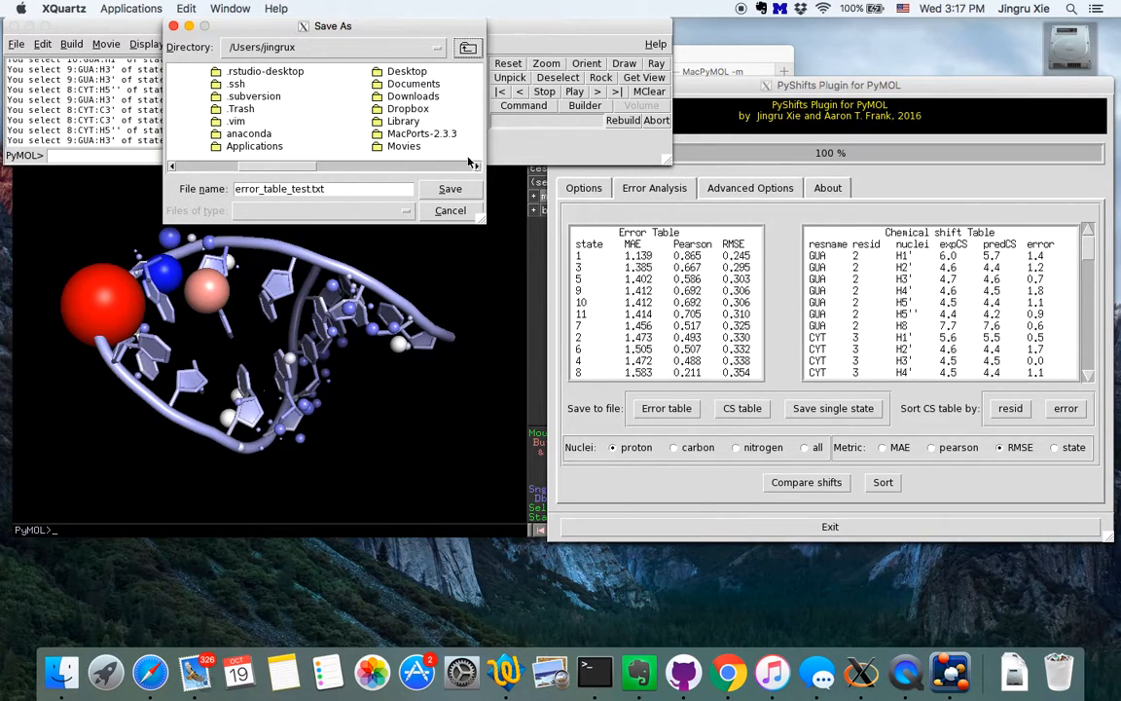
double_click(408, 72)
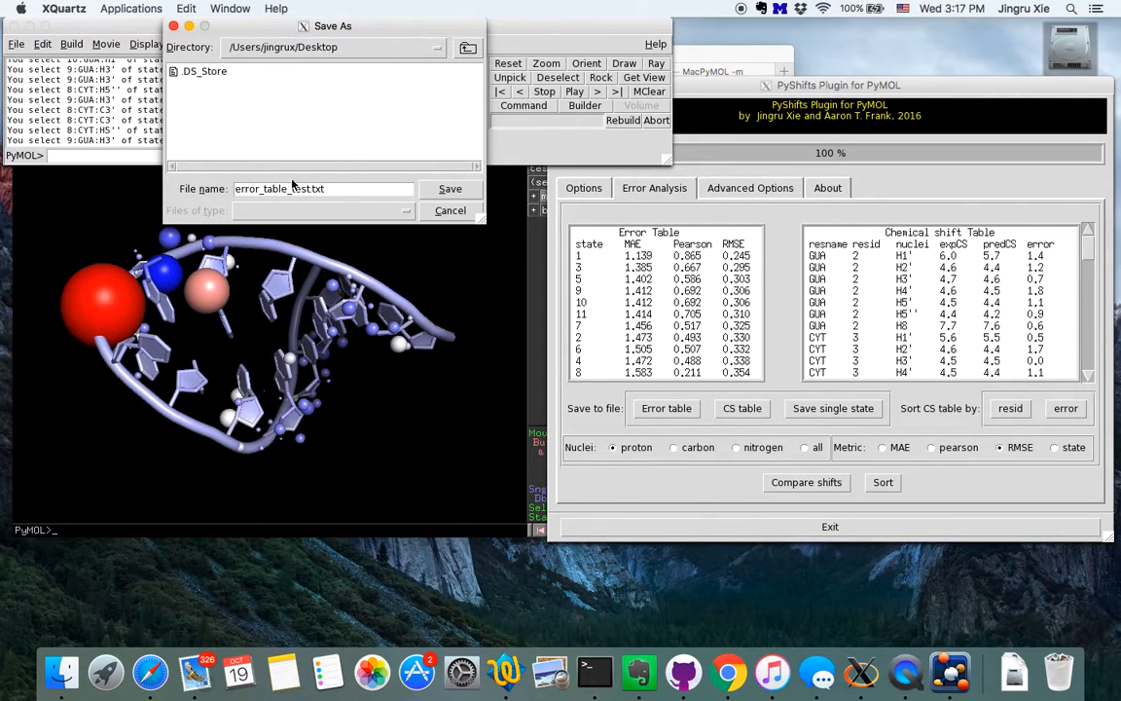
left_click(450, 189)
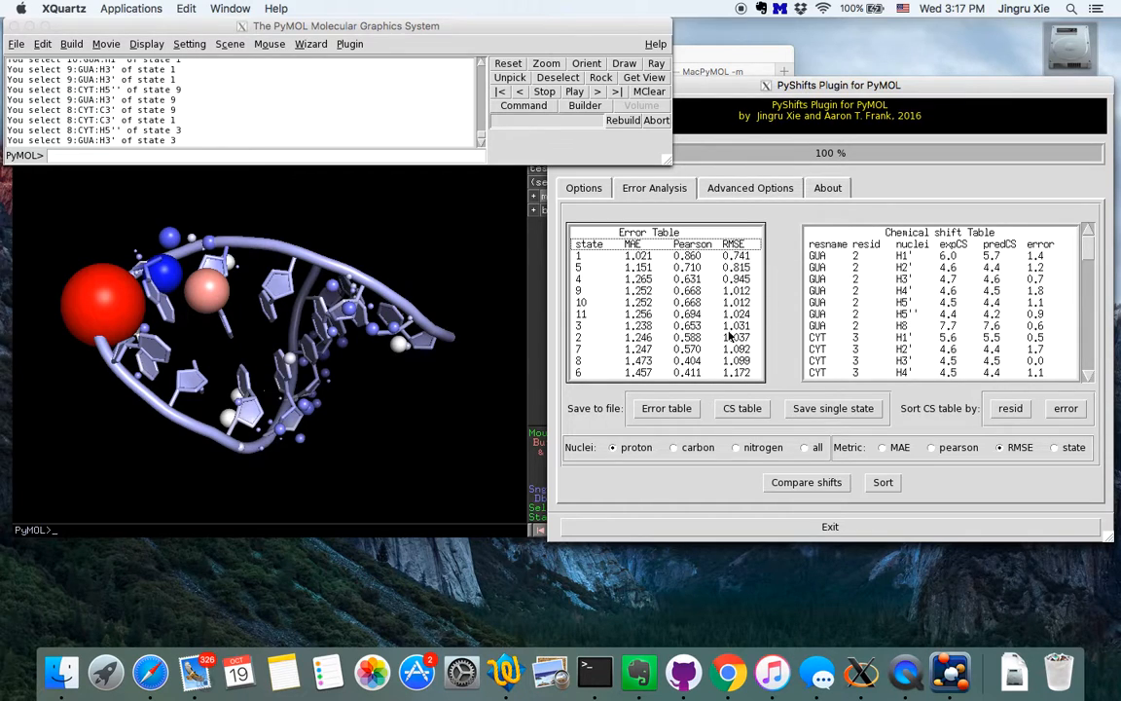
- Save the chemical shift table to the Desktop folder as predicted_CS_table_test.txt
left_click(755, 410)
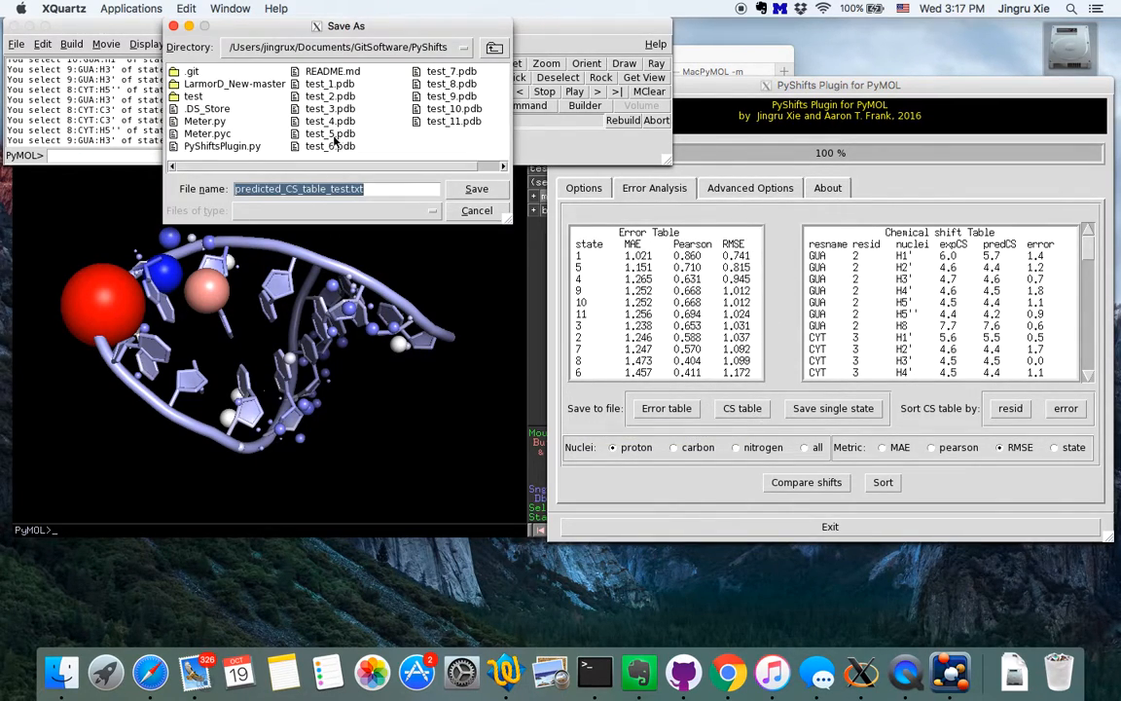
left_click(494, 46)
left_click(467, 48)
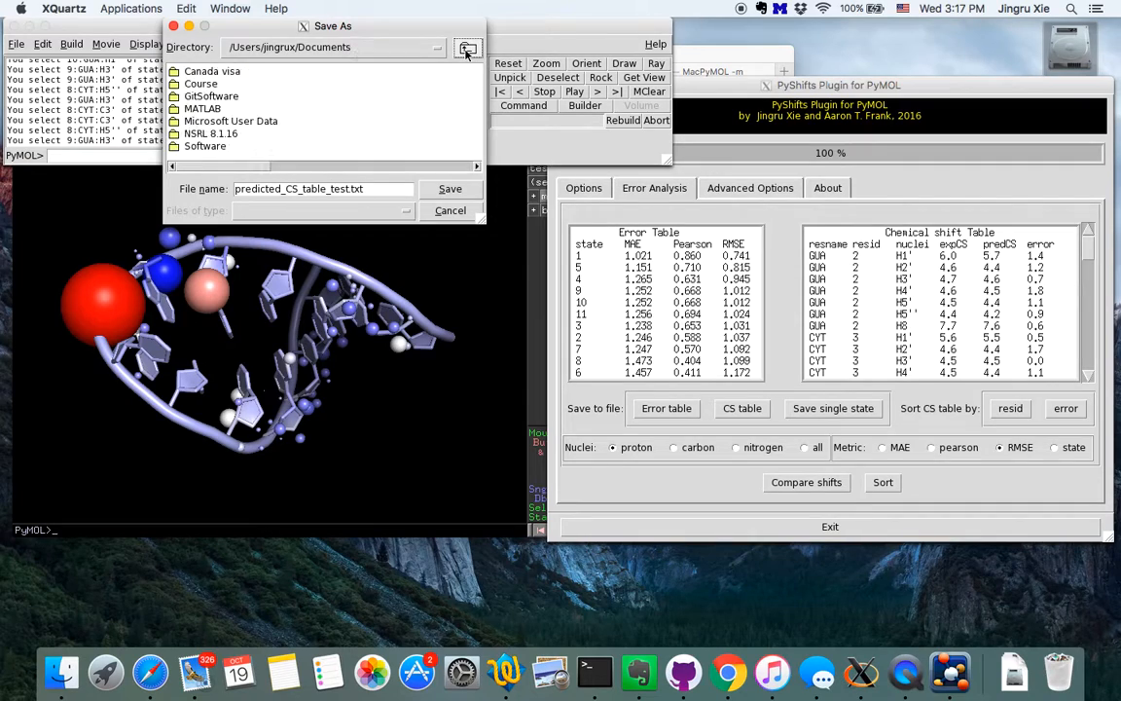
left_click(467, 48)
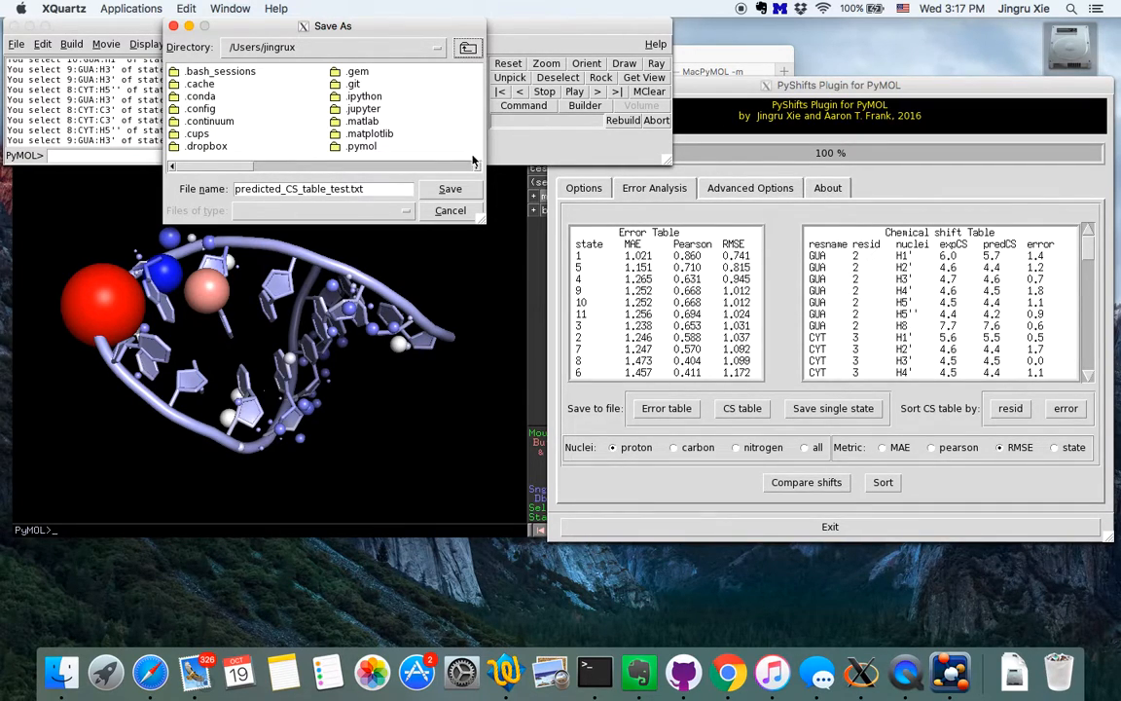
left_click(476, 168)
left_click(476, 169)
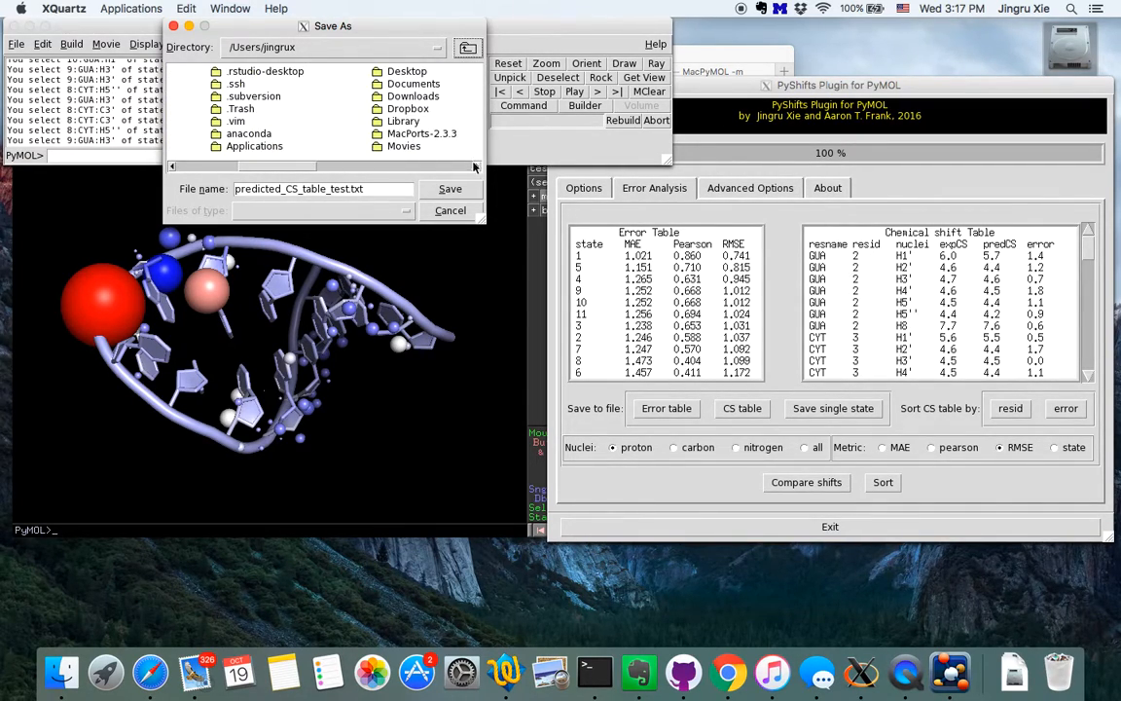
double_click(385, 71)
left_click(449, 188)
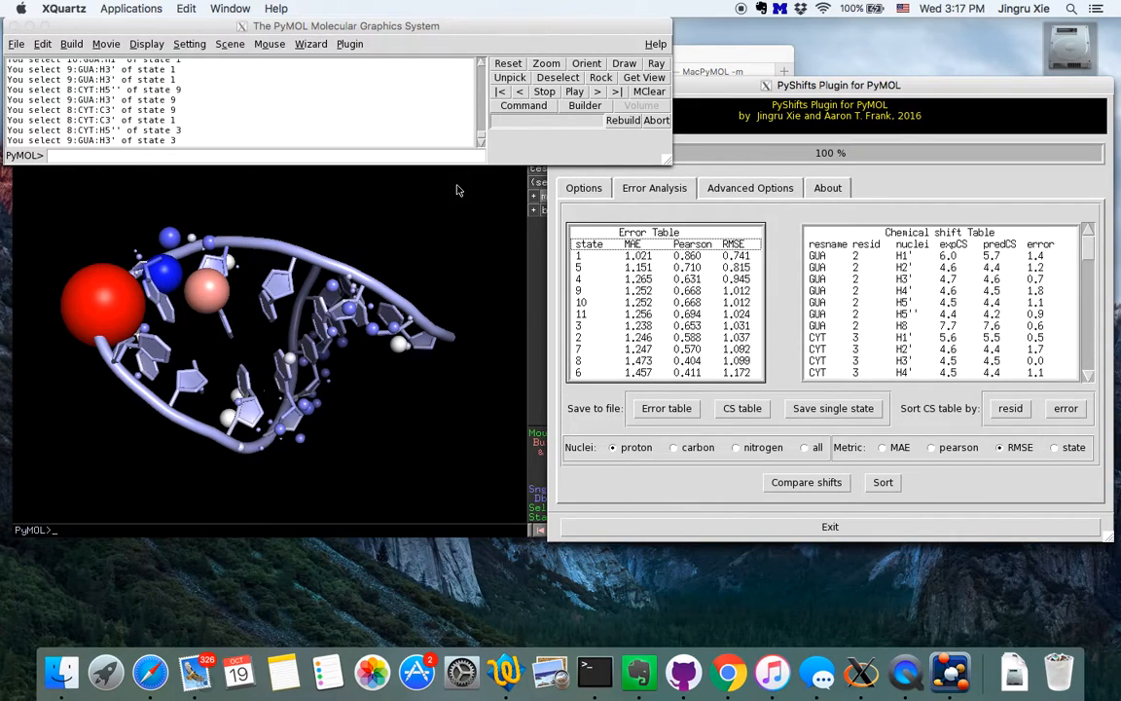
- Save the predicted chemical shifts of state 1 alone to the Desktop folder as predicted_CS_table_test_1.dat
left_click(921, 393)
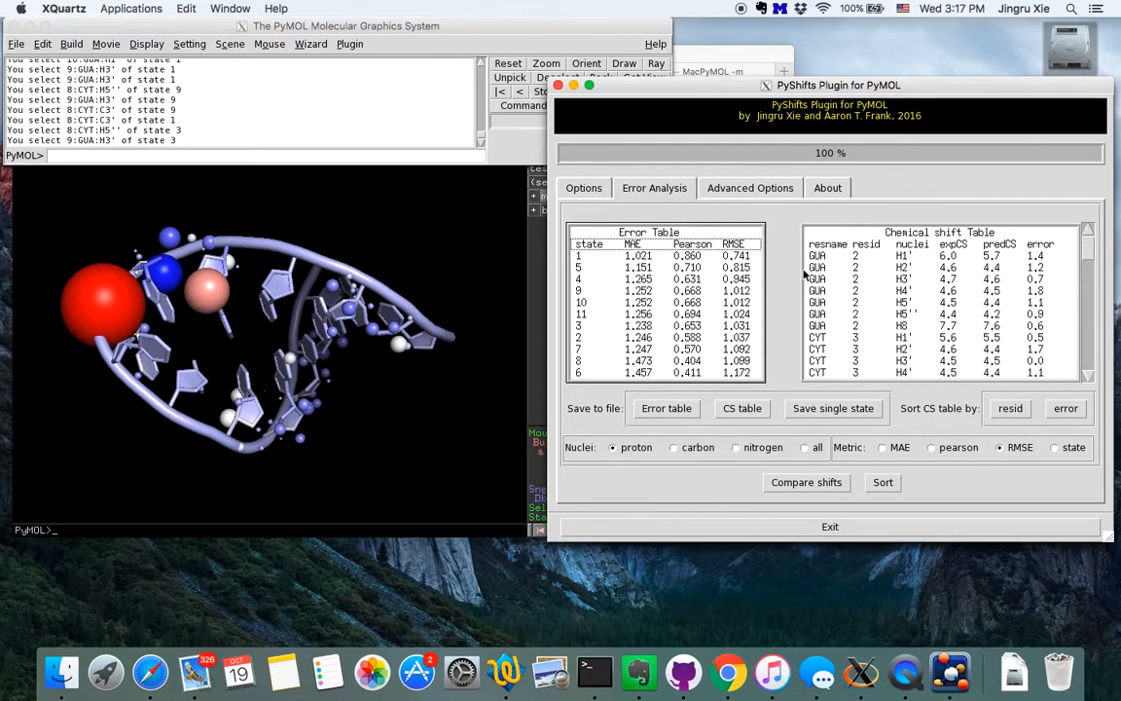
left_click(678, 258)
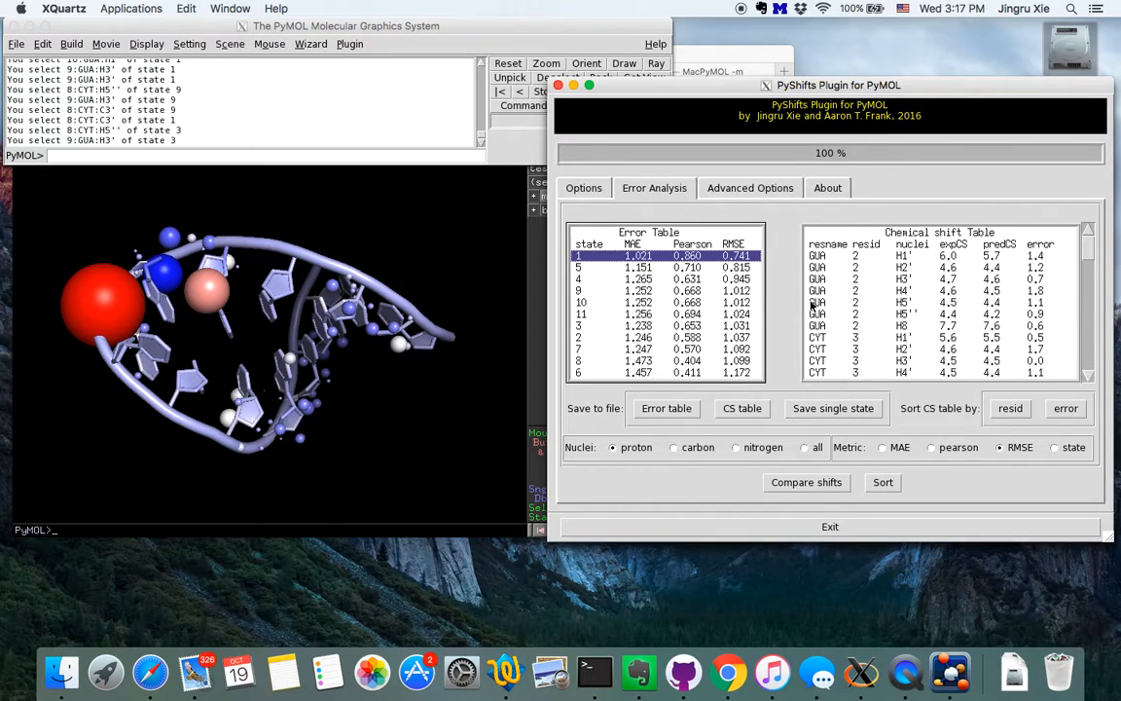
left_click(860, 418)
left_click(495, 48)
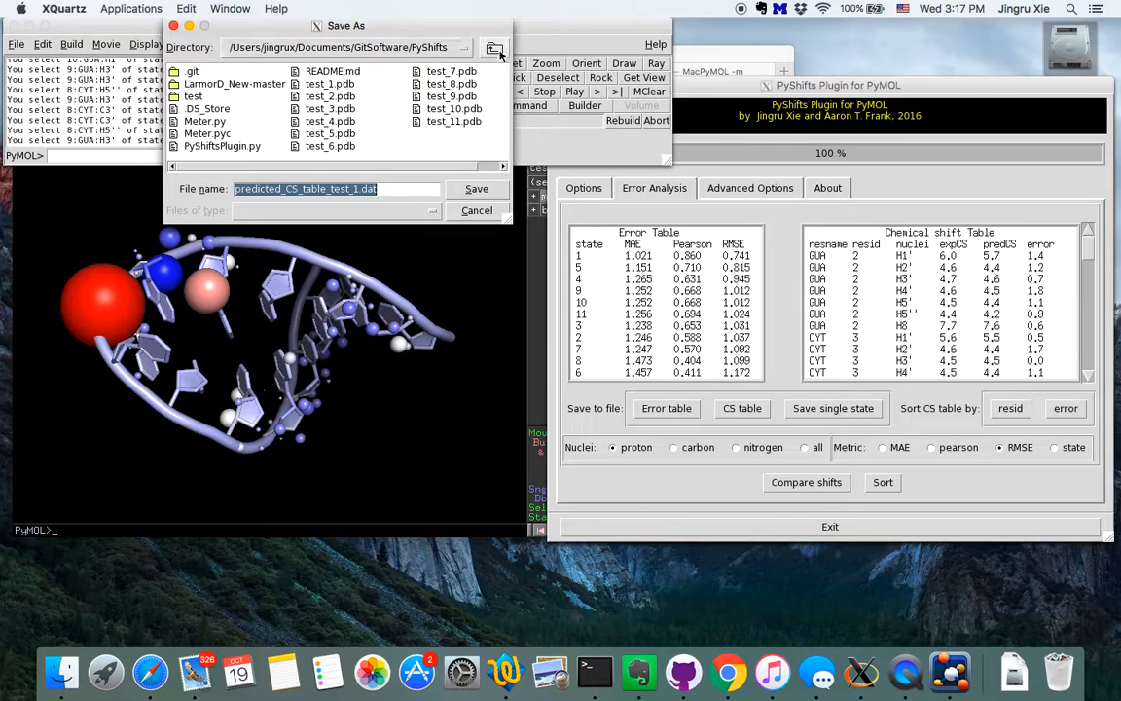
left_click(468, 48)
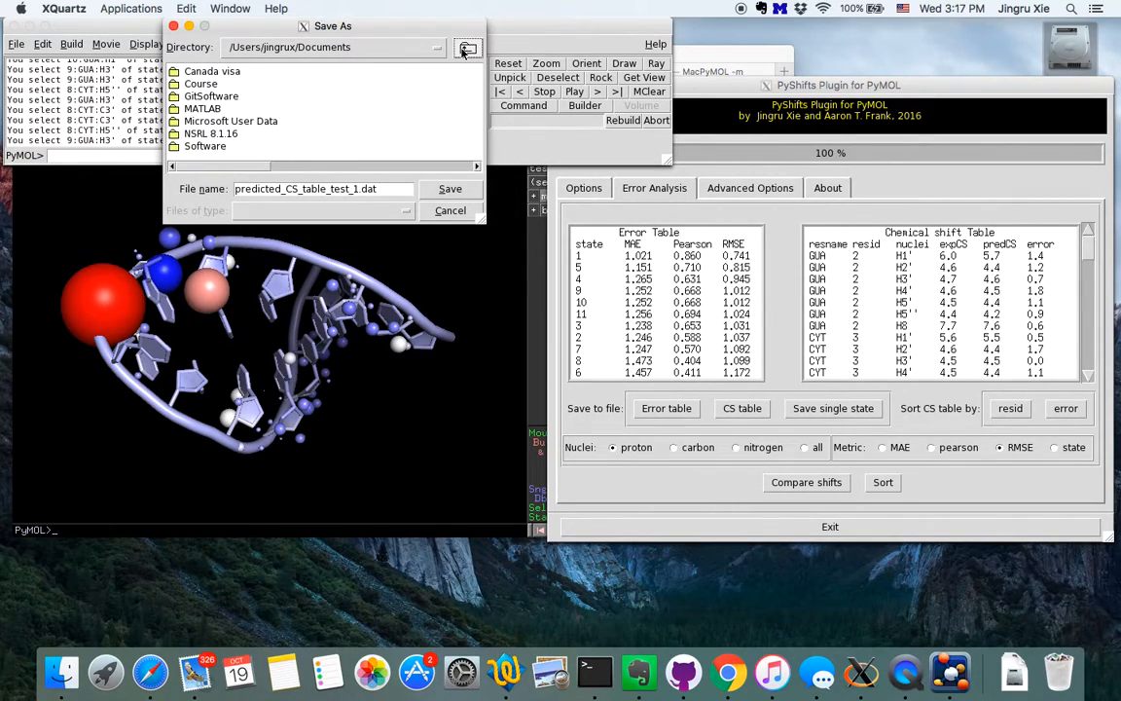
left_click(466, 49)
left_click(476, 167)
left_click(476, 166)
left_click(479, 168)
left_click(403, 73)
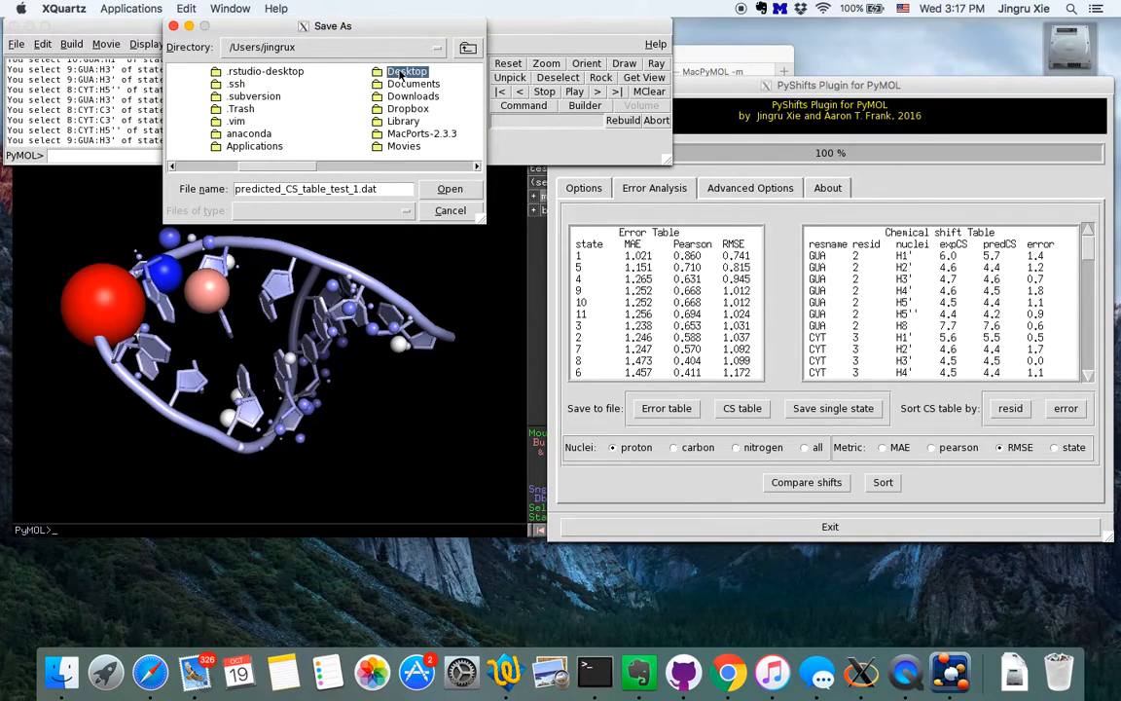
double_click(403, 73)
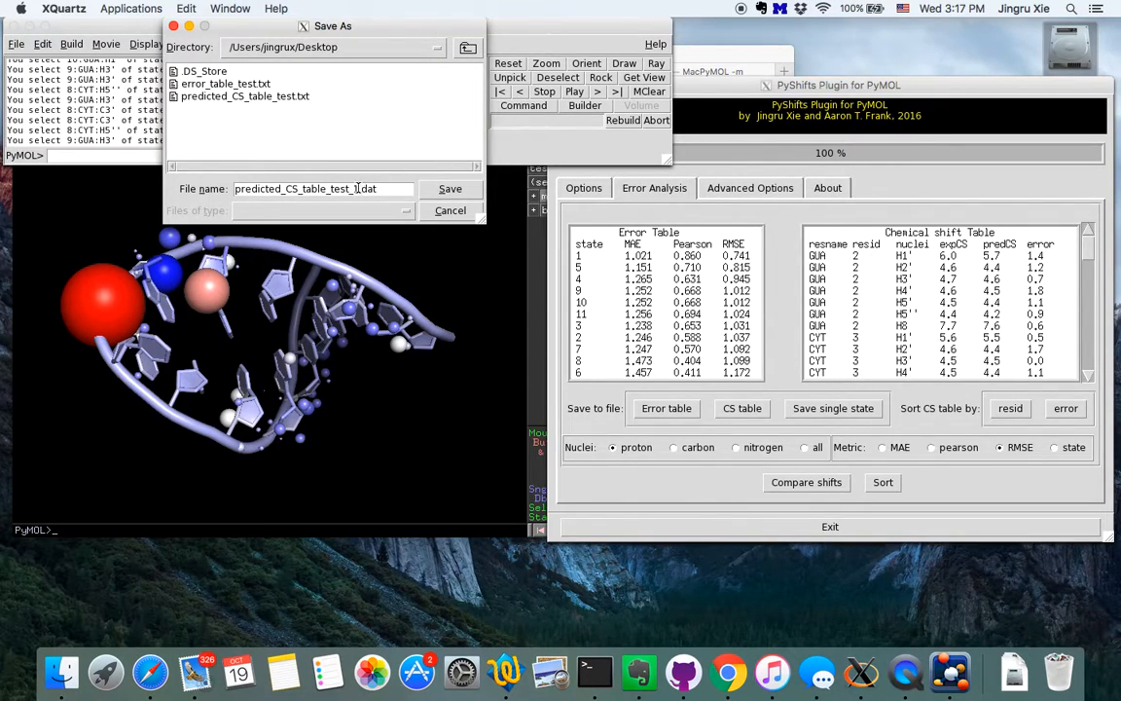
left_click(449, 189)
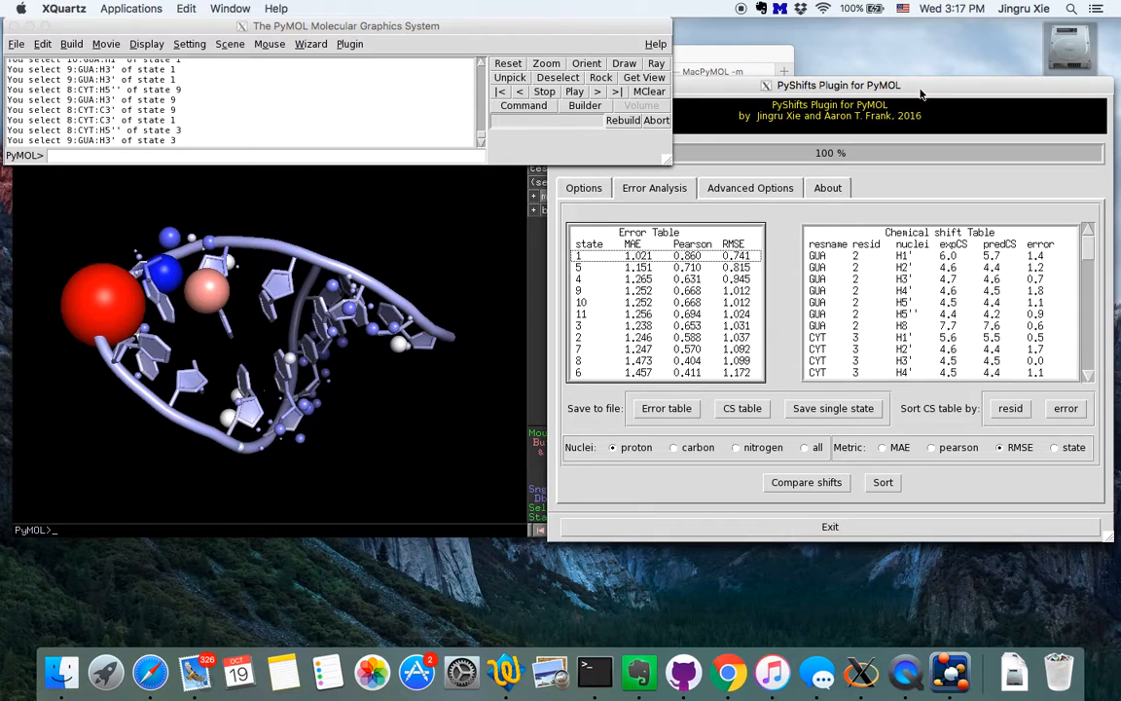
- Uncover the saved files on the desktop and review the sorted sections of error_table_test.txt, closing the file when done
left_click_drag(912, 93, 740, 73)
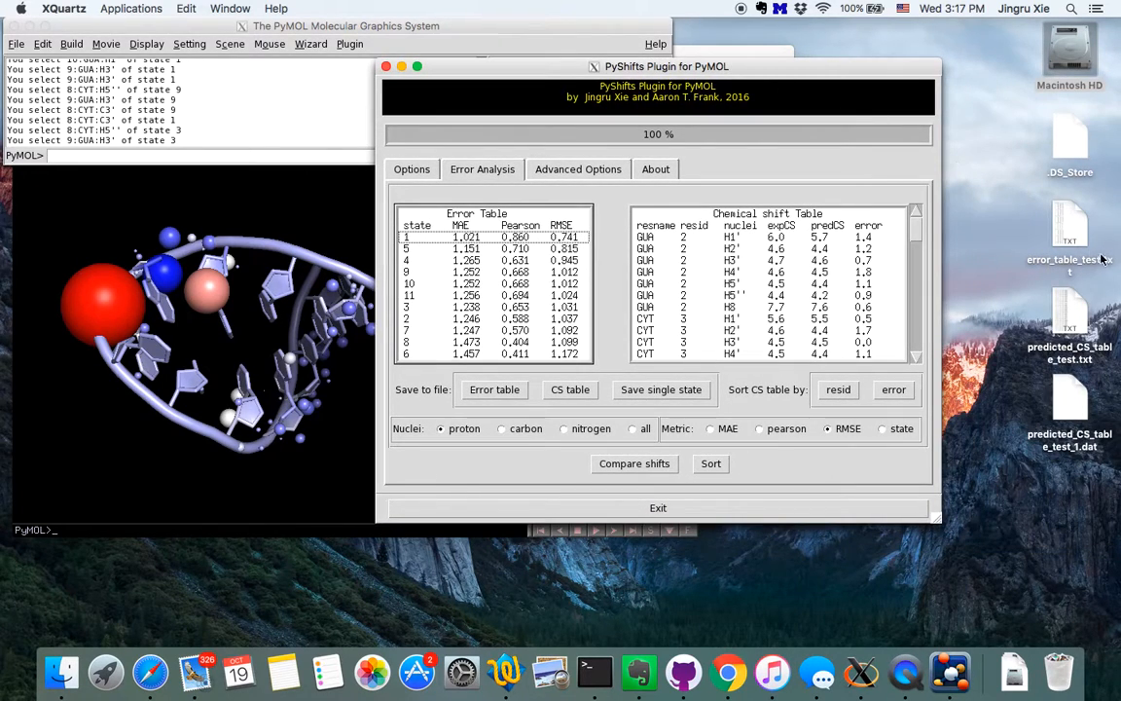
double_click(1069, 229)
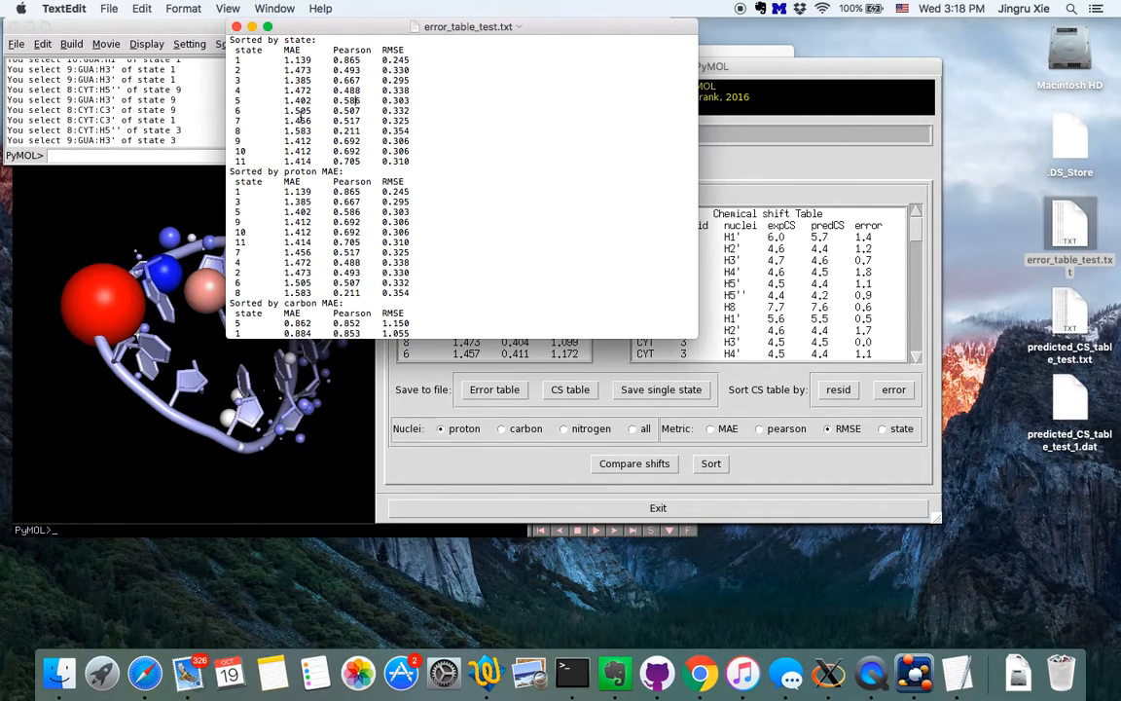
scroll(301, 115, "down", 15)
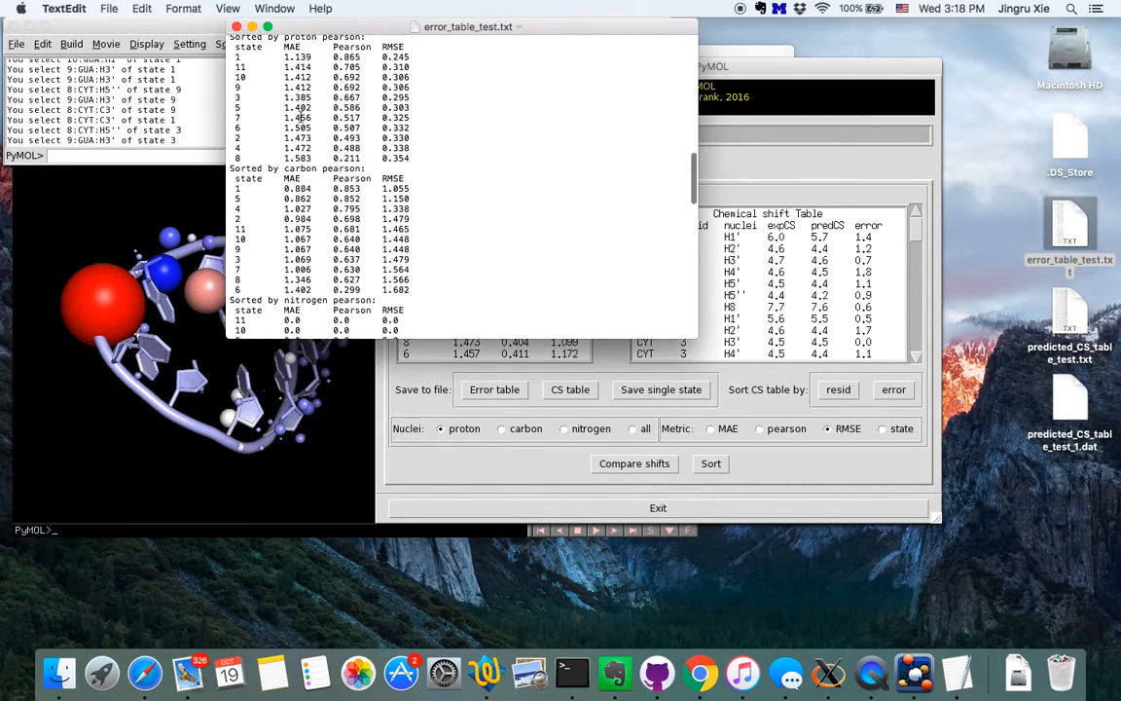
scroll(301, 117, "down", 20)
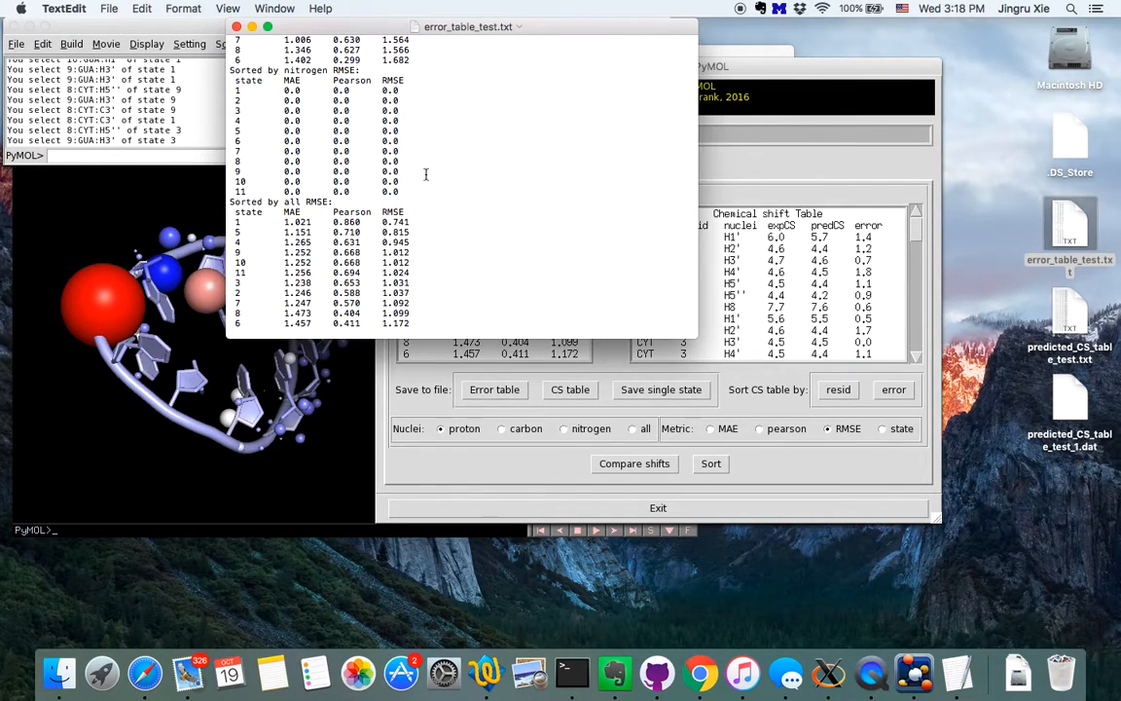
scroll(288, 114, "up", 5)
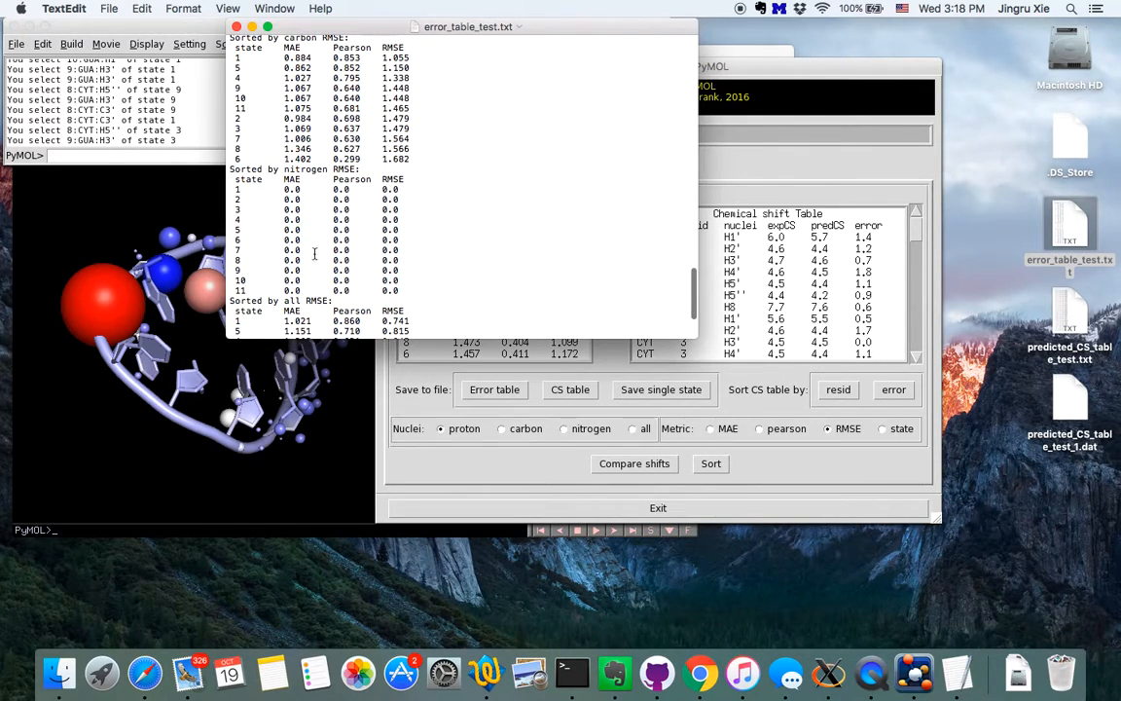
scroll(309, 253, "up", 10)
scroll(311, 279, "up", 10)
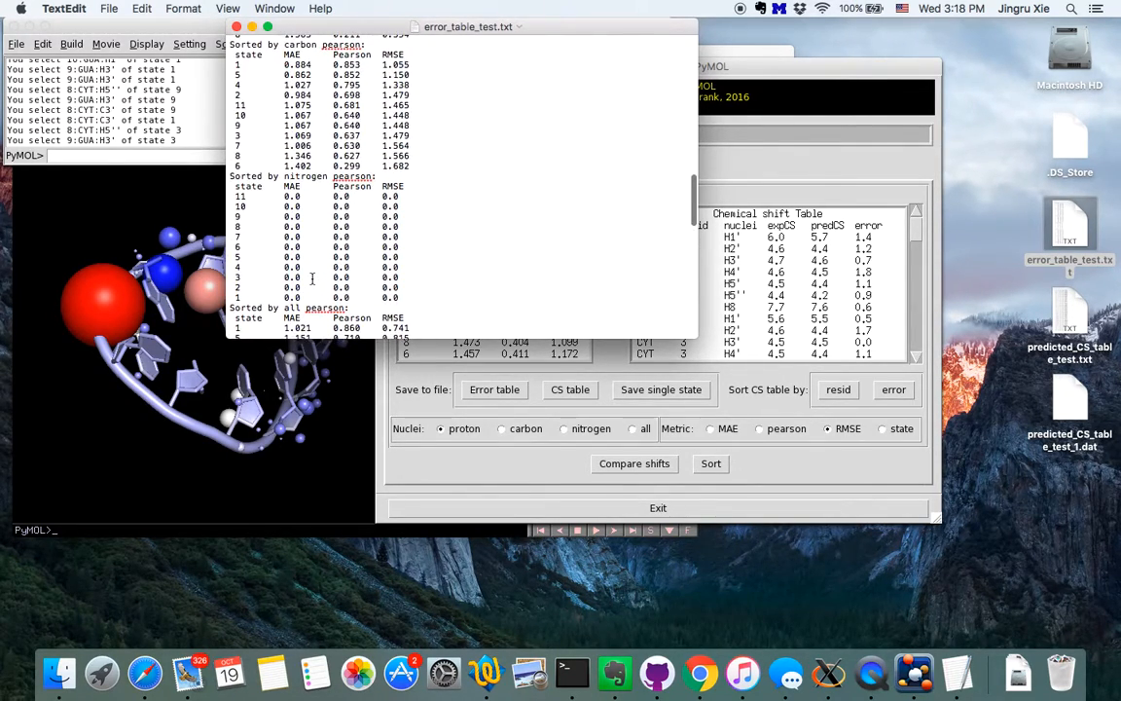
scroll(313, 279, "up", 10)
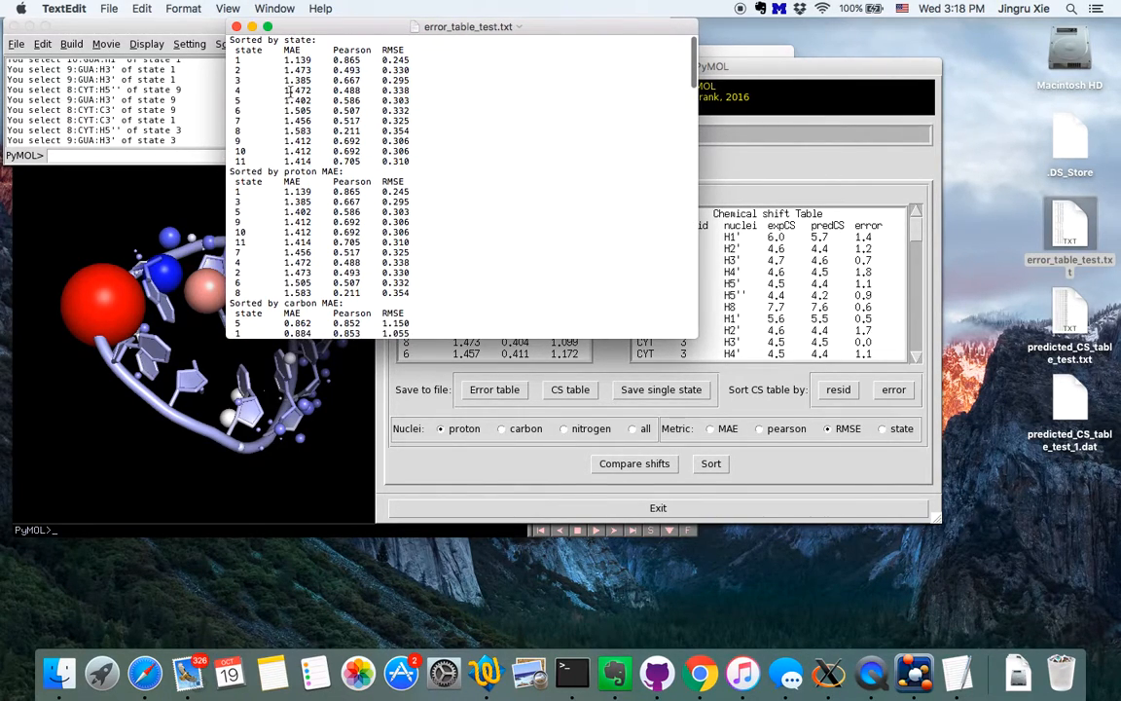
left_click(236, 26)
- Open predicted_CS_table_test.txt from the desktop, examine its shift and error entries across the states, and close it
double_click(1075, 321)
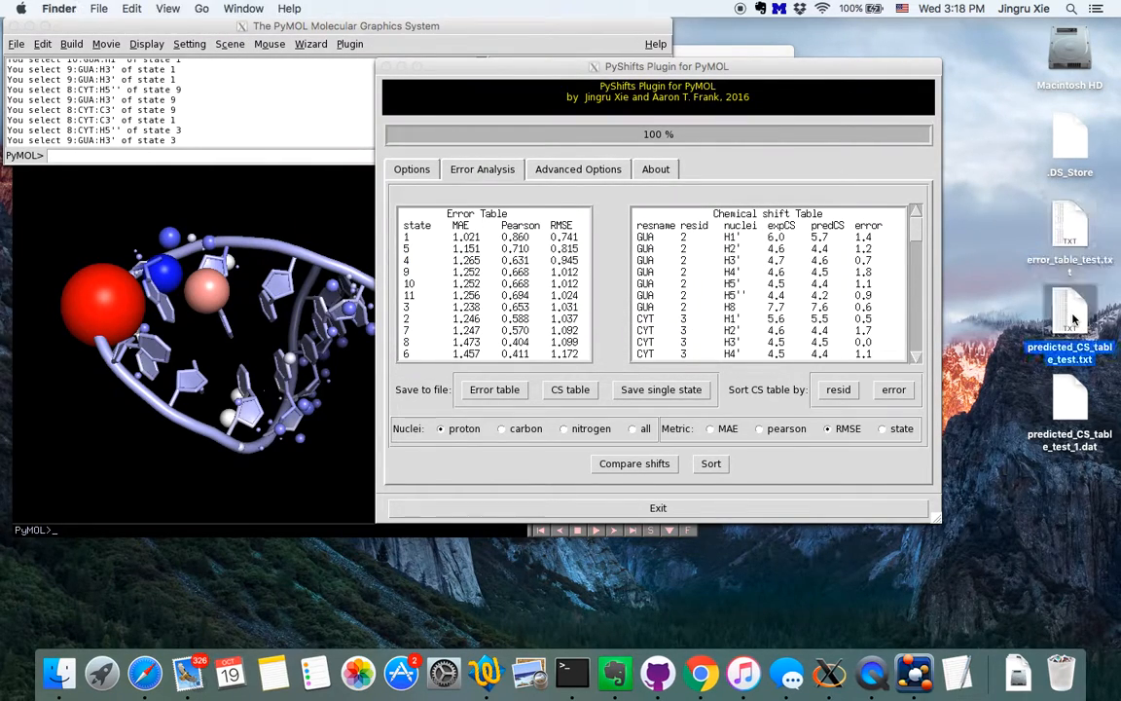
scroll(368, 111, "down", 1)
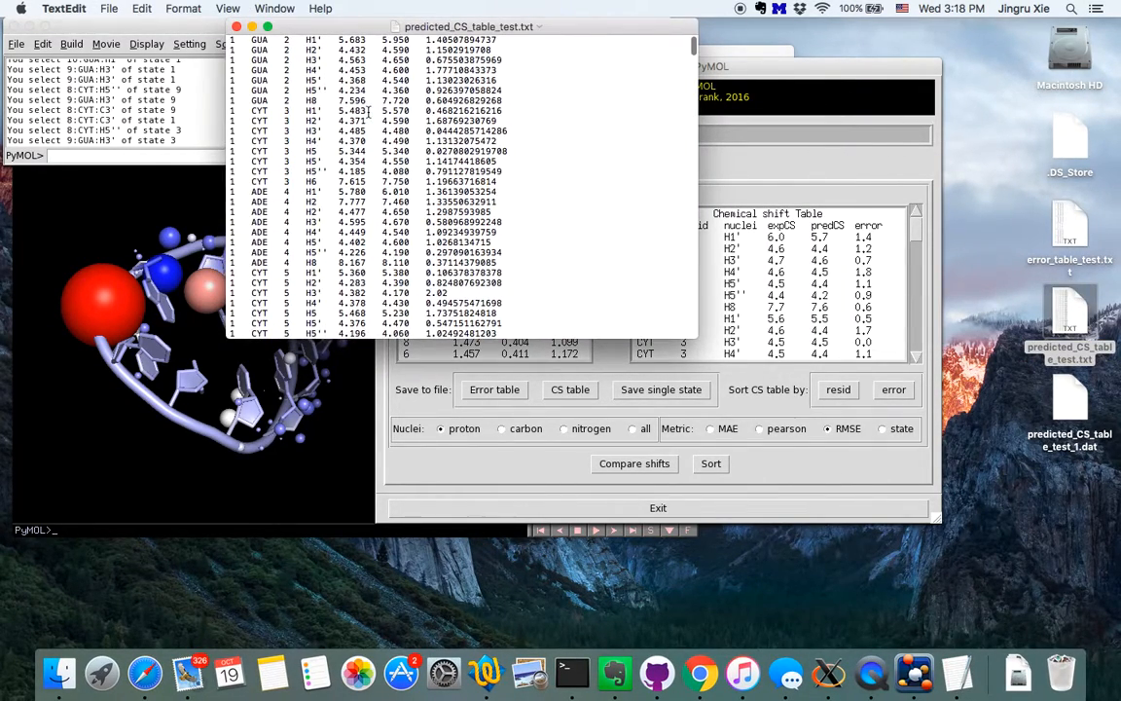
scroll(232, 154, "down", 2)
scroll(231, 154, "up", 2)
double_click(258, 160)
left_click(288, 207)
scroll(360, 223, "down", 10)
scroll(356, 216, "down", 20)
scroll(356, 216, "down", 10)
left_click(236, 26)
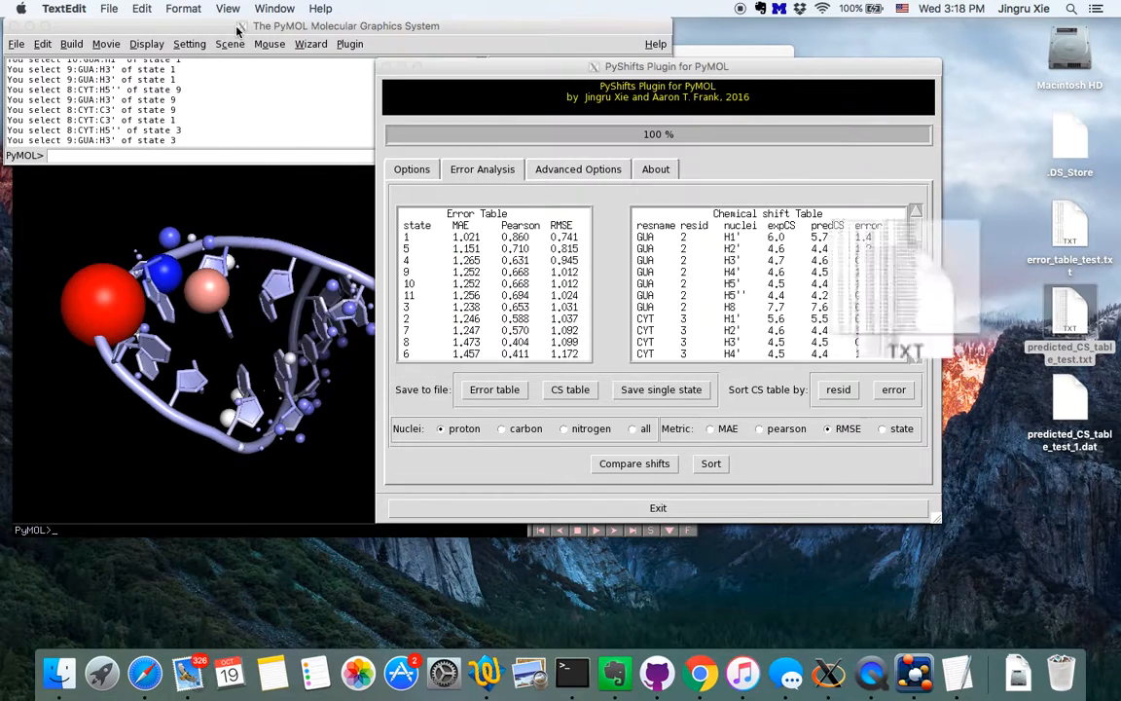
- Open predicted_CS_table_test_1.dat from the desktop, examine the predicted shifts listed for state 1, and close it
double_click(1071, 404)
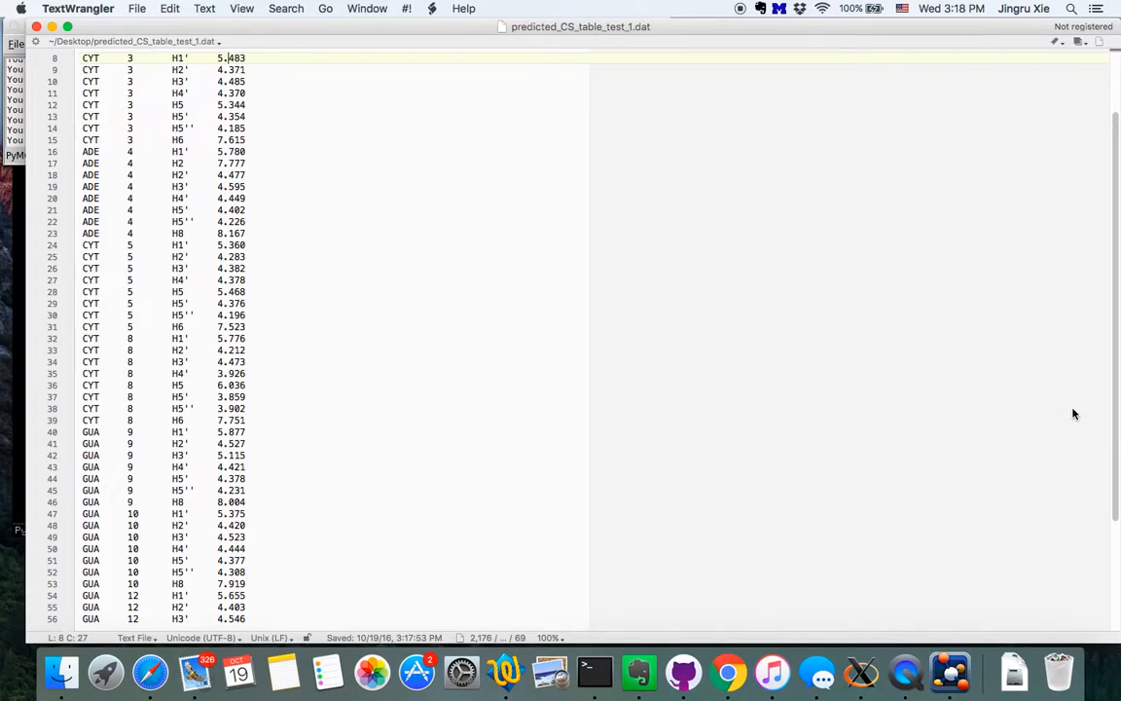
left_click(303, 106)
left_click(143, 115)
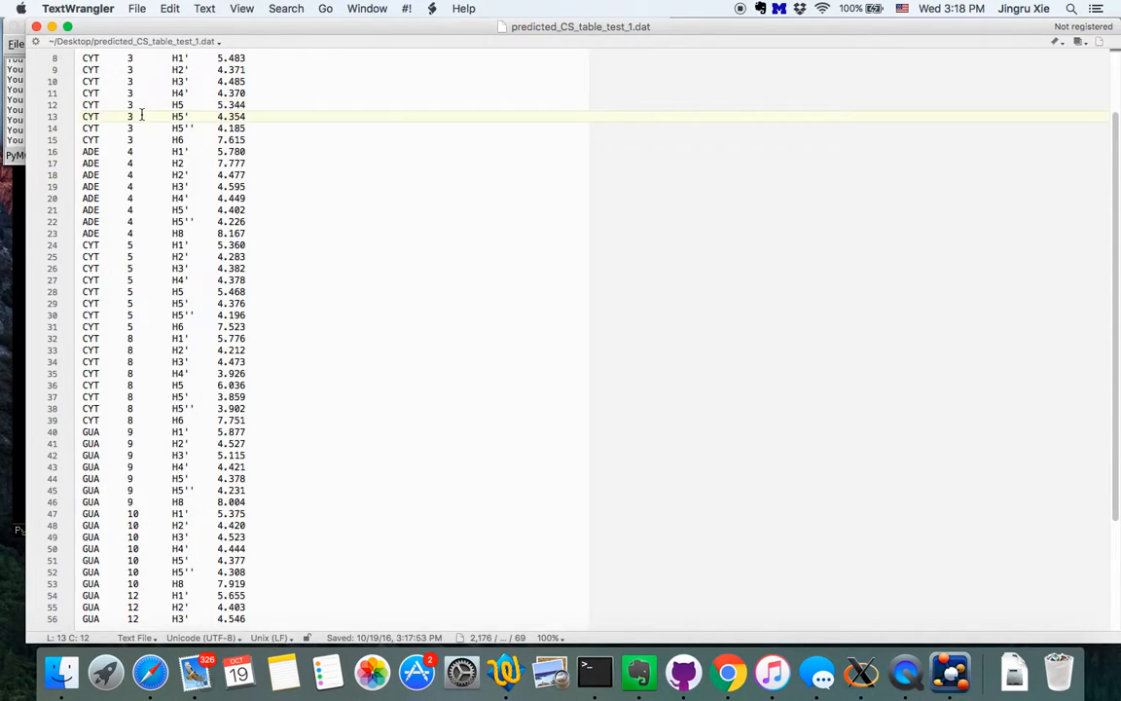
scroll(141, 115, "up", 3)
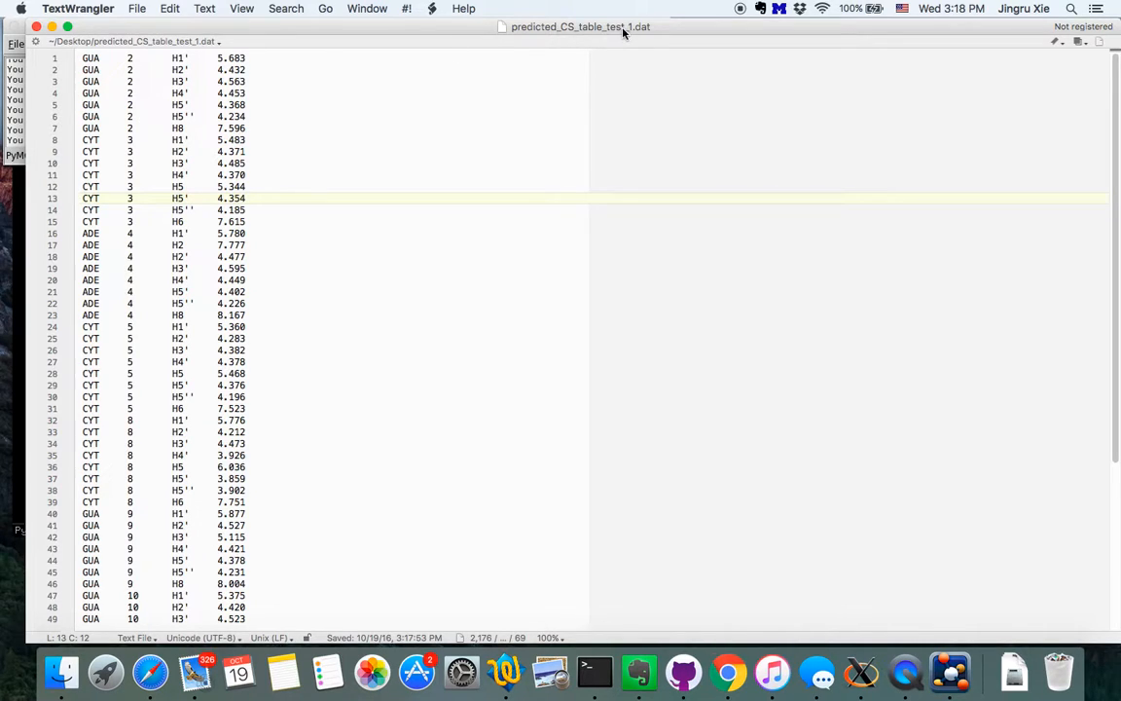
scroll(130, 175, "down", 7)
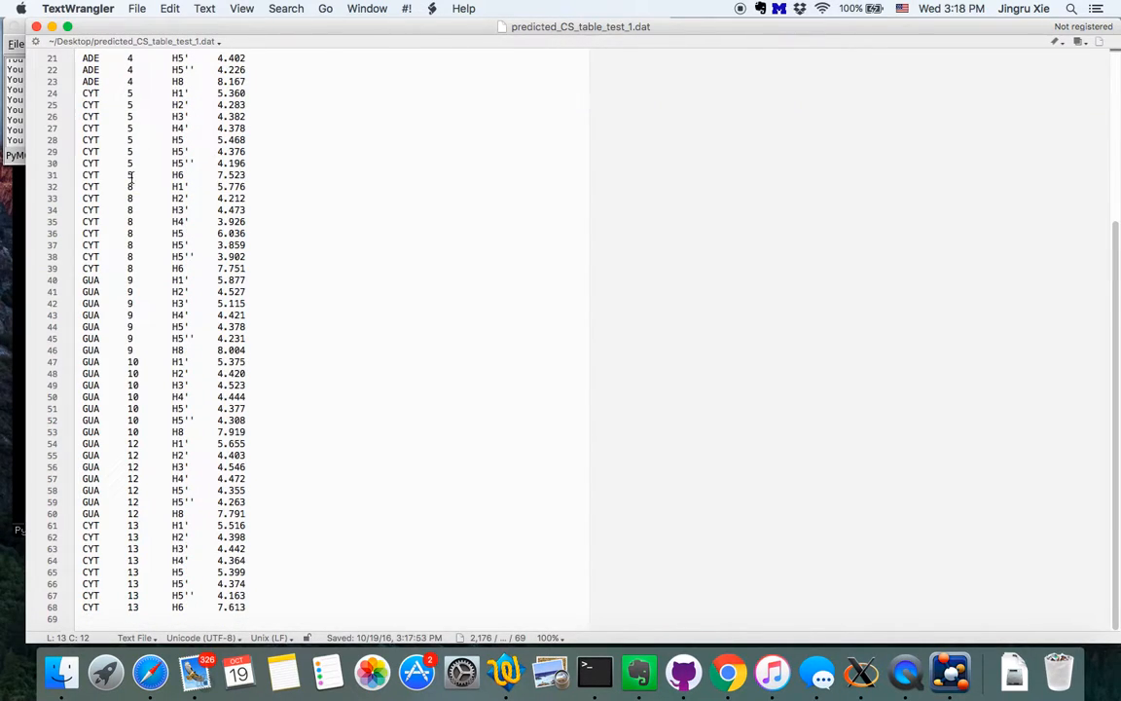
left_click(36, 27)
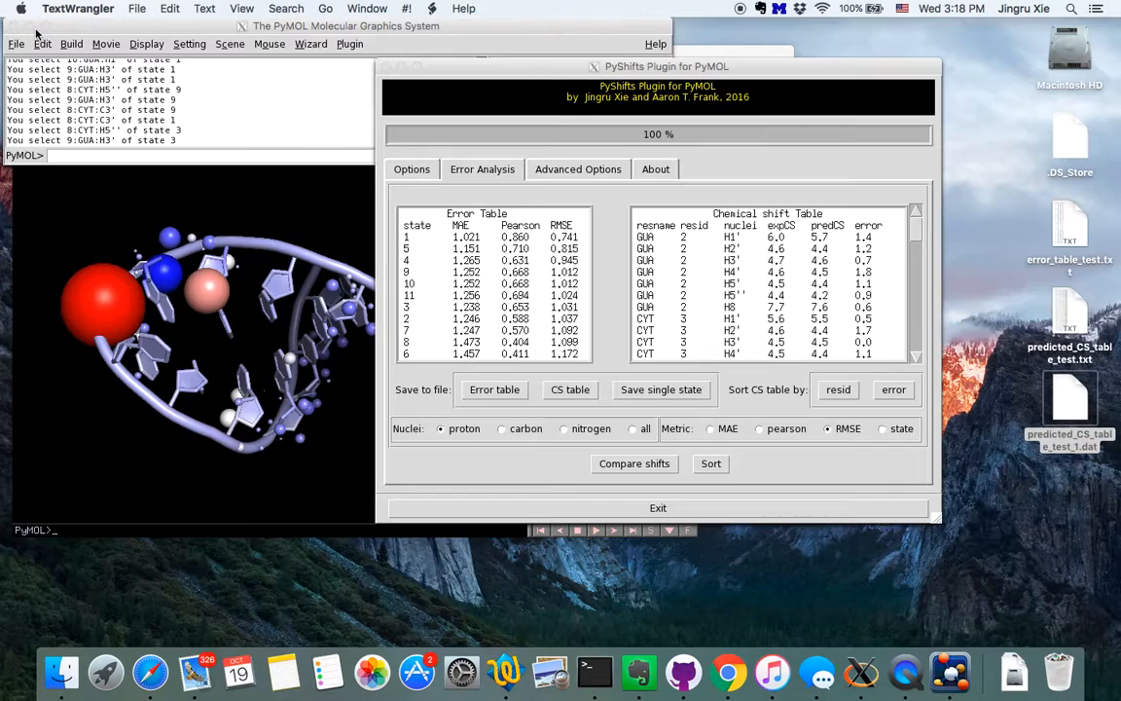
- Exit the PyShifts plugin and quit MacPyMOL
left_click(835, 340)
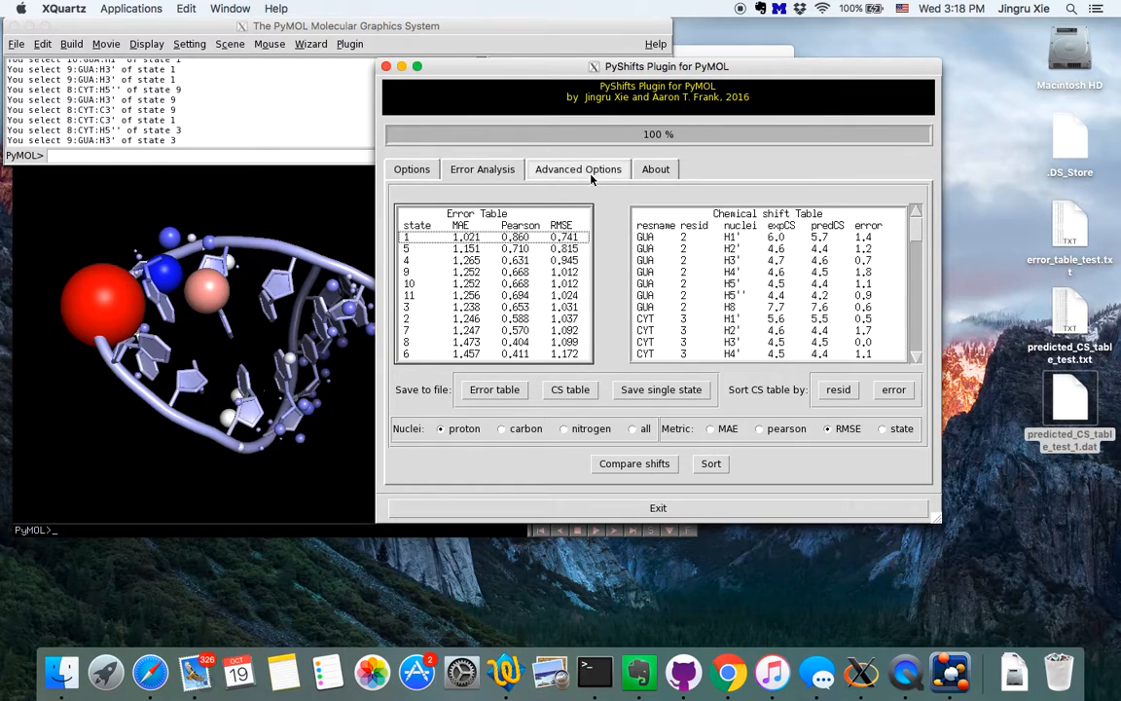
left_click(305, 102)
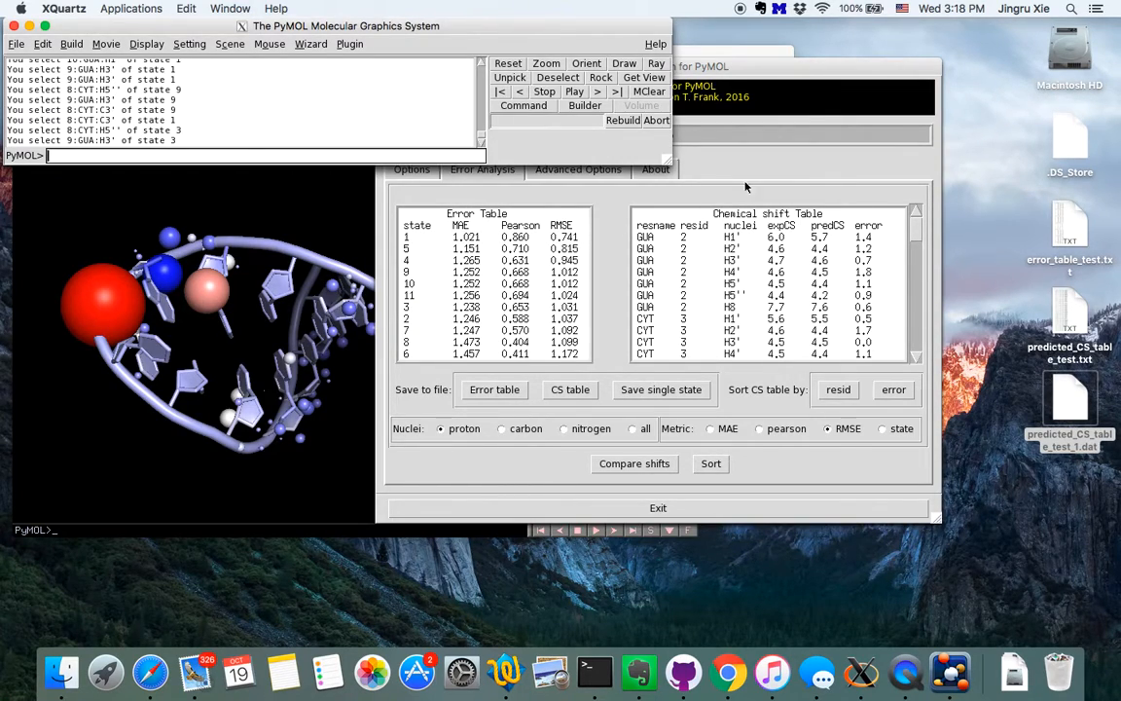
left_click(862, 152)
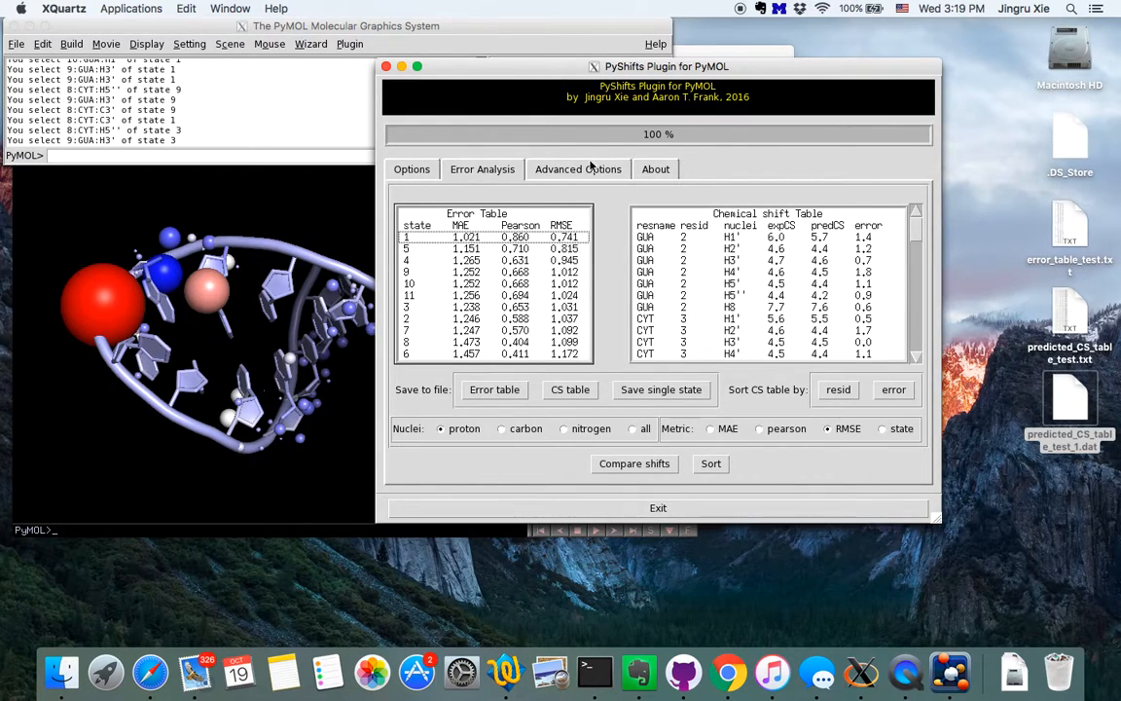
left_click(671, 509)
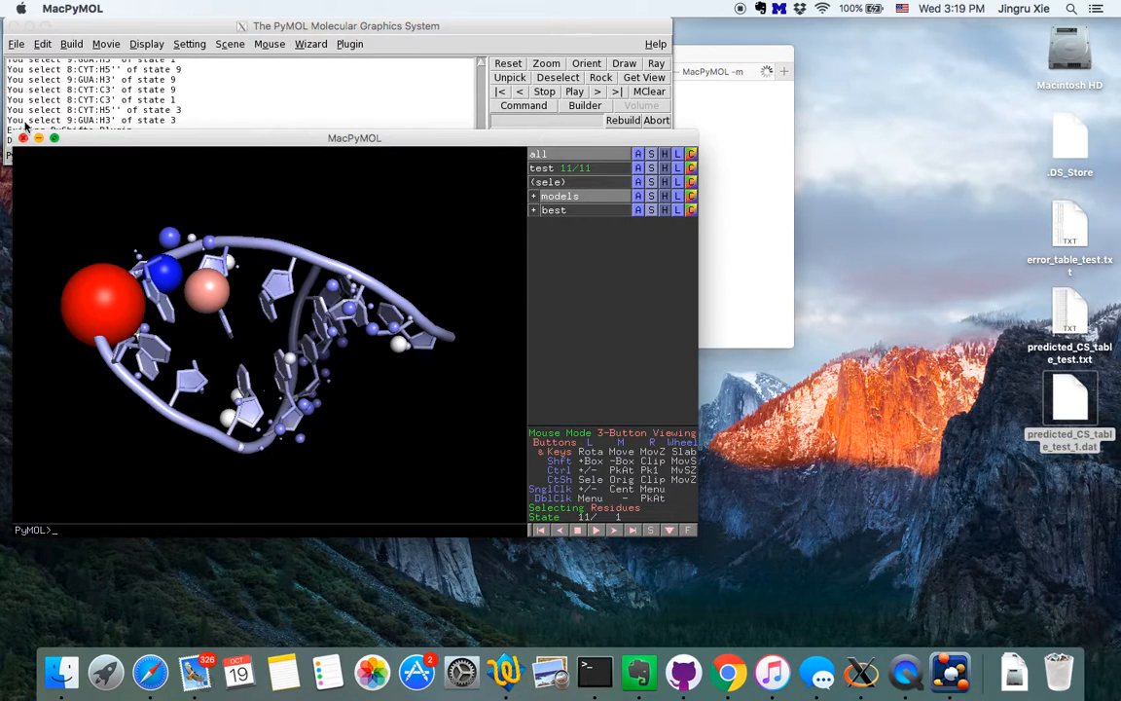
left_click(44, 9)
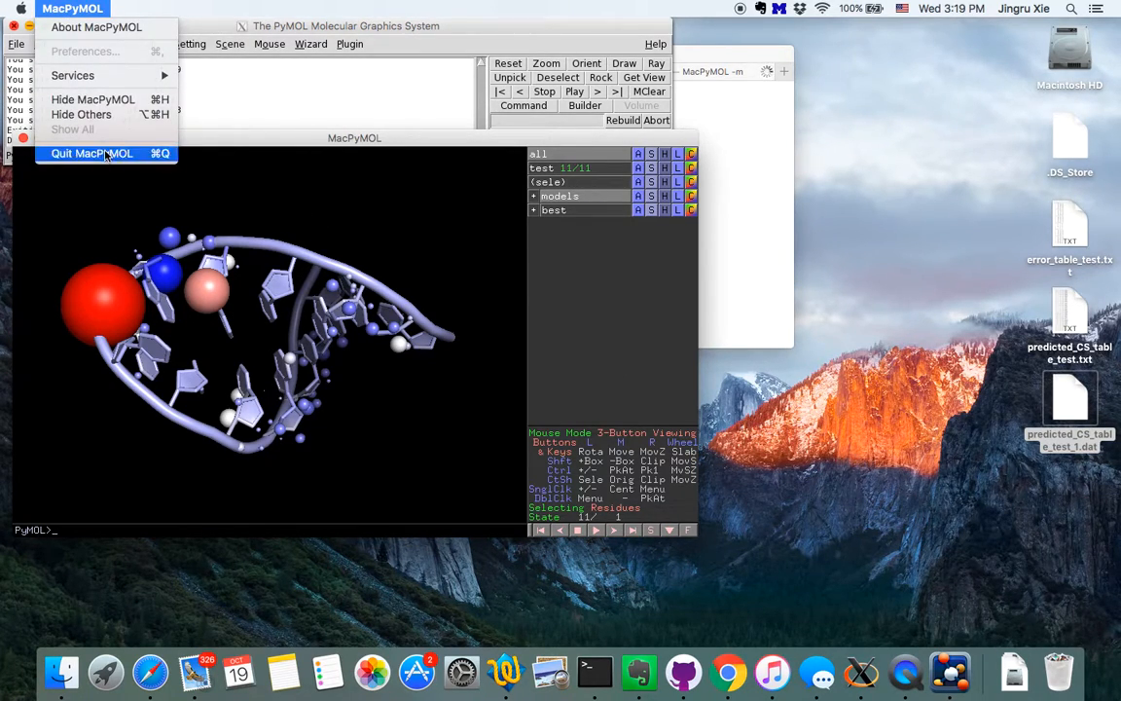